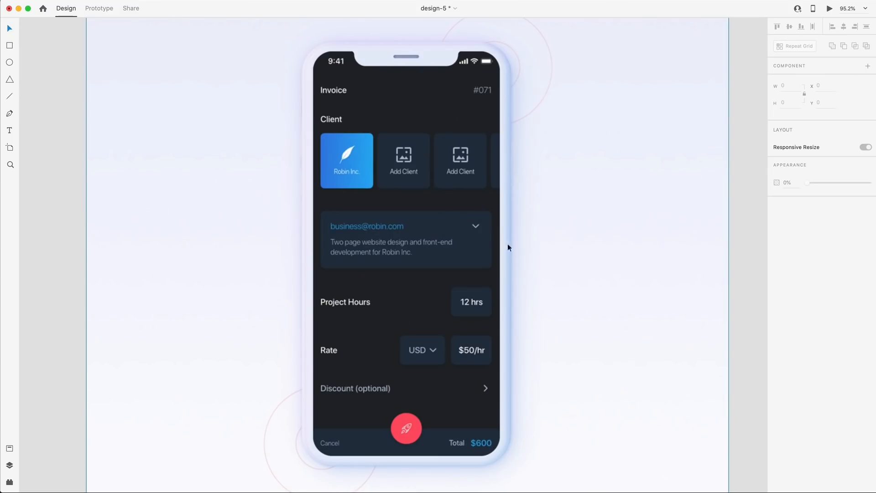
Lock the large invoice phone mockup image with Cmd+L, then clear the selection.
{"action": "left_click", "coordinate": [475, 256]}
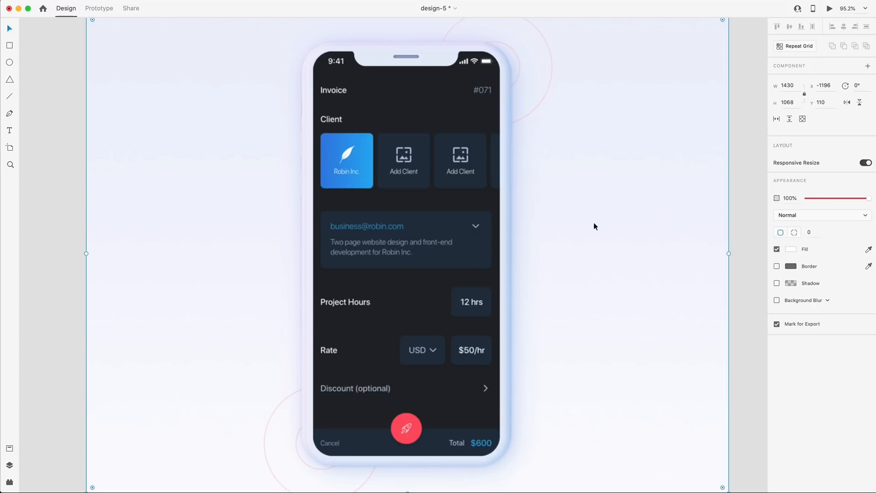
{"action": "key", "text": "super+l"}
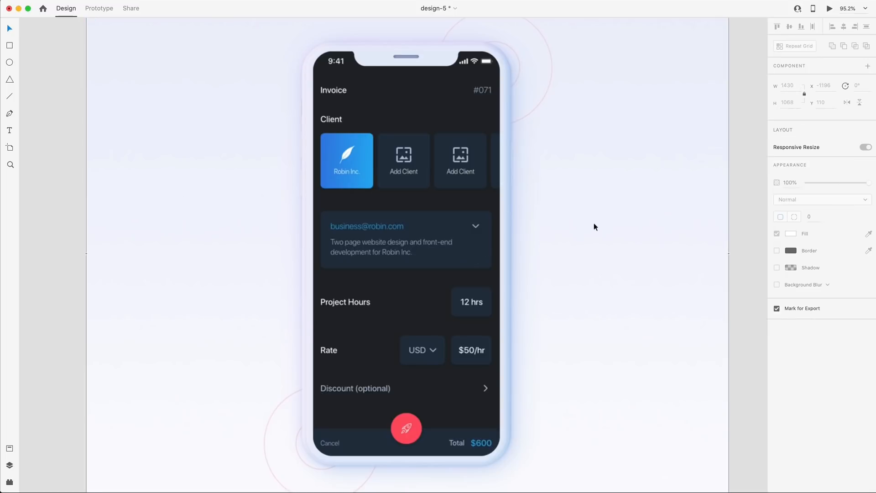
{"action": "left_click", "coordinate": [740, 235]}
{"action": "scroll", "coordinate": [725, 234], "scroll_direction": "left", "scroll_amount": 1}
{"action": "scroll", "coordinate": [726, 237], "scroll_direction": "right", "scroll_amount": 2}
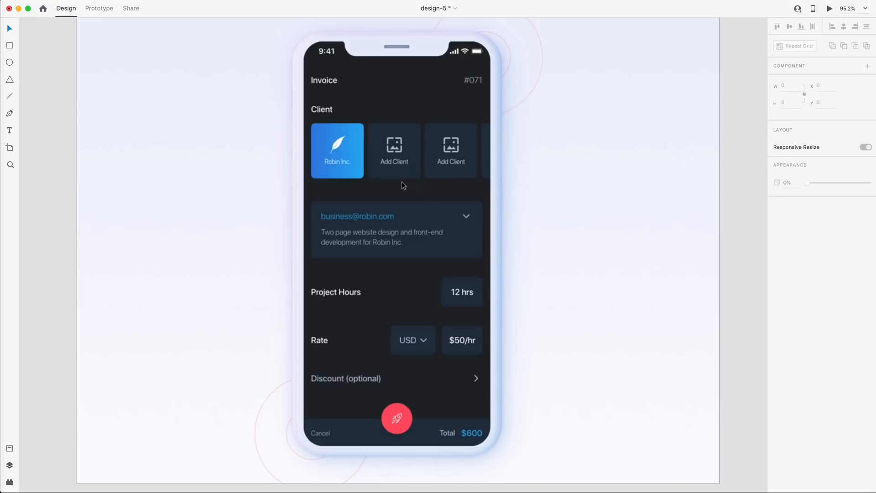
Draw a borderless 308×422 card beside the phone, filled dark navy #16212C.
{"action": "left_click", "coordinate": [10, 46]}
{"action": "mouse_move", "coordinate": [535, 106]}
{"action": "left_mouse_down"}
{"action": "mouse_move", "coordinate": [553, 198]}
{"action": "mouse_move", "coordinate": [674, 296]}
{"action": "left_mouse_up"}
{"action": "left_click", "coordinate": [776, 266]}
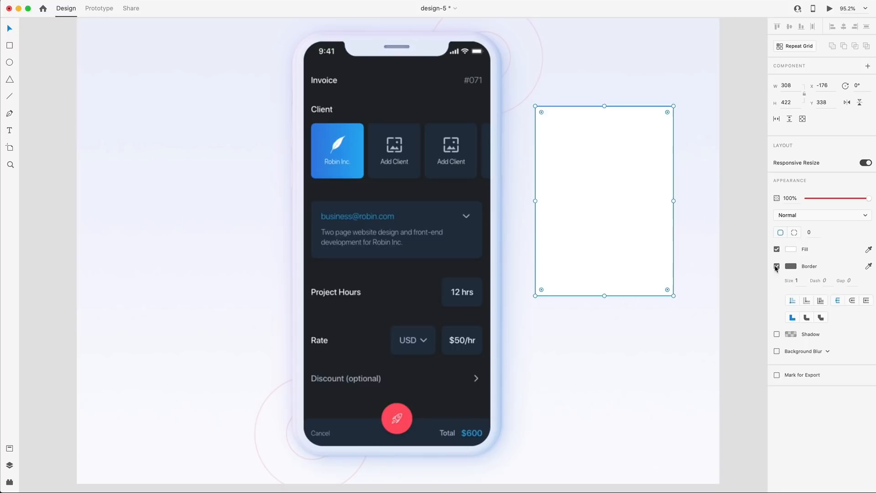
{"action": "left_click", "coordinate": [869, 249]}
{"action": "left_click", "coordinate": [454, 234]}
{"action": "left_click_drag", "start_coordinate": [586, 230], "coordinate": [535, 236]}
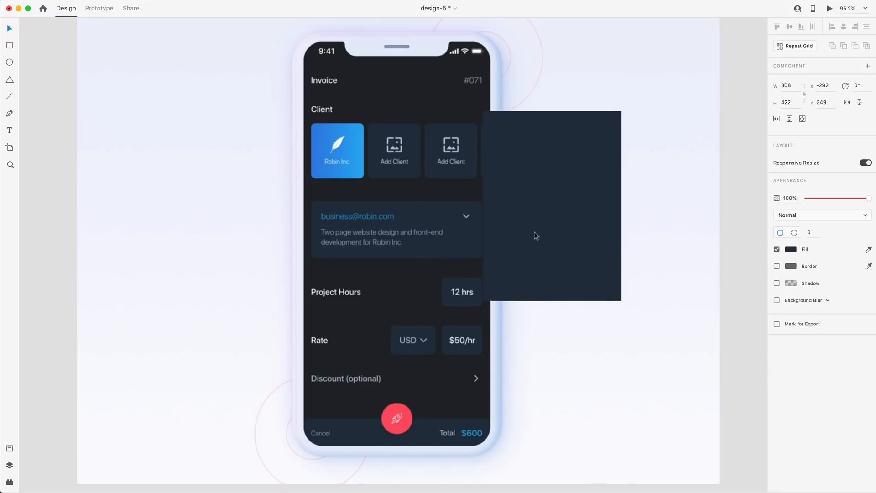
{"action": "left_click", "coordinate": [791, 249]}
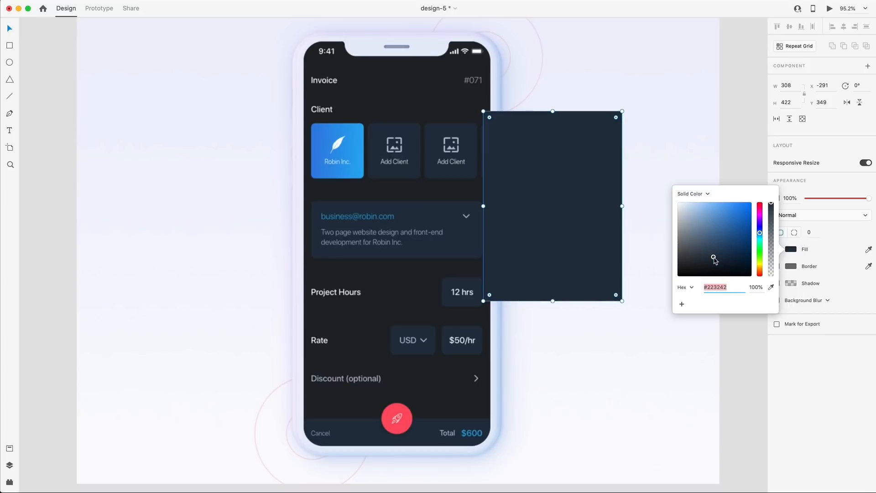
{"action": "left_click_drag", "start_coordinate": [714, 259], "coordinate": [716, 266]}
{"action": "left_click_drag", "start_coordinate": [572, 224], "coordinate": [609, 224]}
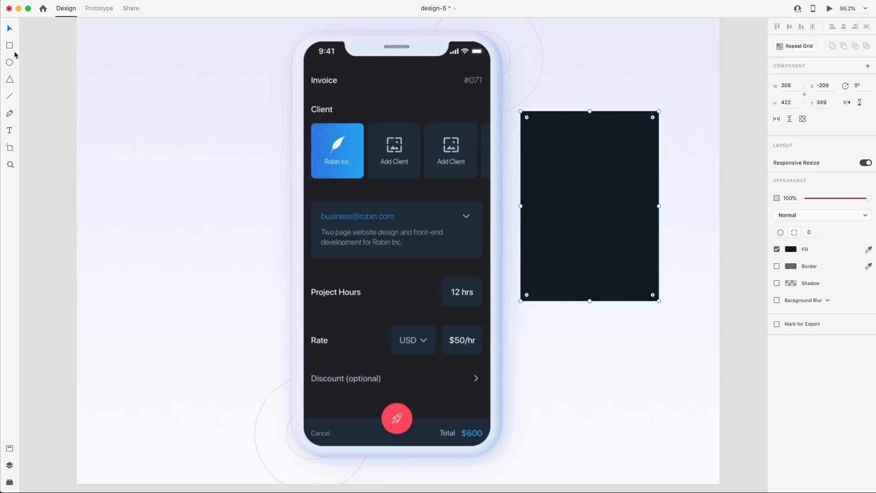
Add an inner rectangle with corner radius 17, centred in the dark card.
{"action": "left_click", "coordinate": [9, 45]}
{"action": "mouse_move", "coordinate": [530, 180]}
{"action": "left_mouse_down"}
{"action": "mouse_move", "coordinate": [649, 221]}
{"action": "mouse_move", "coordinate": [646, 228]}
{"action": "left_mouse_up"}
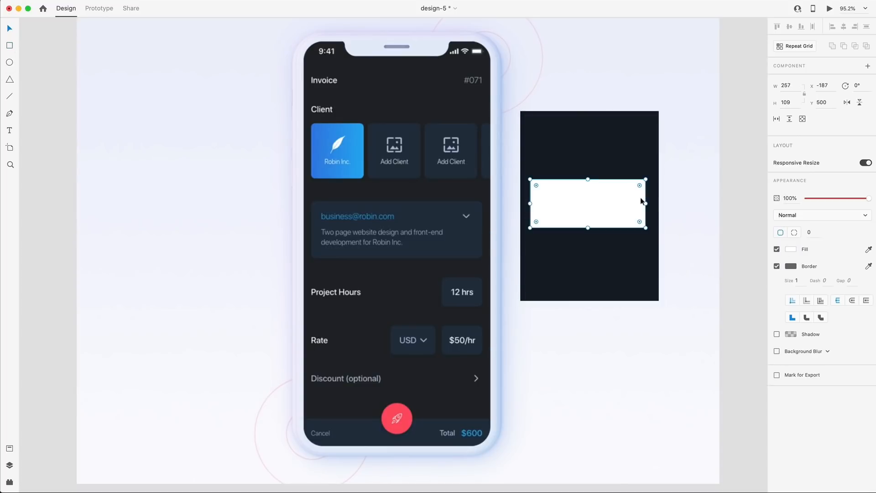
{"action": "left_click_drag", "start_coordinate": [638, 186], "coordinate": [636, 186]}
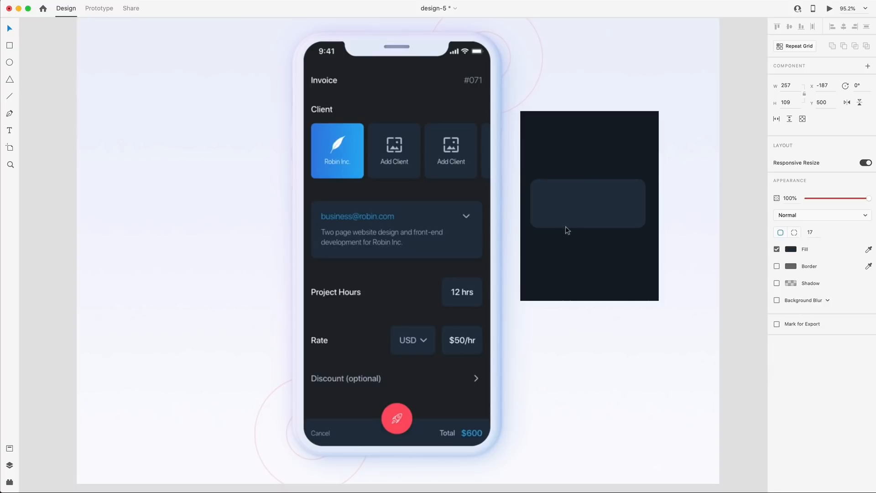
{"action": "left_click_drag", "start_coordinate": [590, 208], "coordinate": [589, 206]}
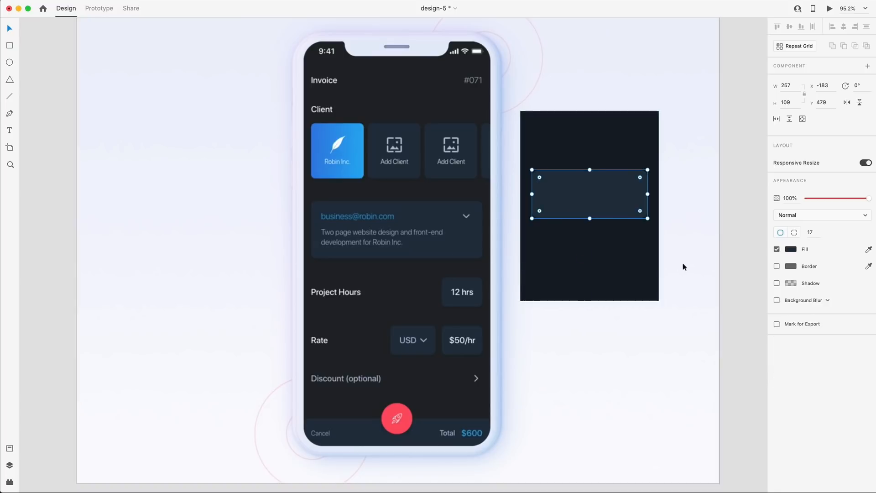
{"action": "left_click", "coordinate": [735, 257]}
{"action": "scroll", "coordinate": [529, 189], "scroll_direction": "up", "scroll_amount": 5}
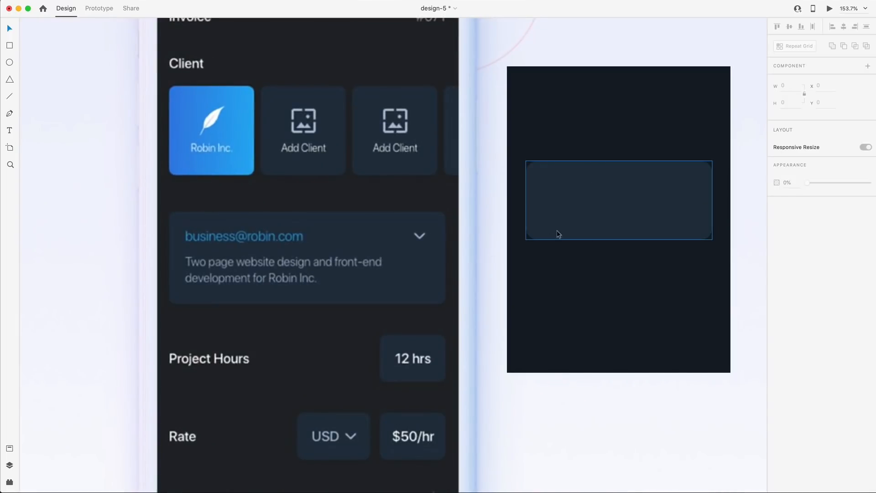
{"action": "scroll", "coordinate": [410, 216], "scroll_direction": "down", "scroll_amount": 5}
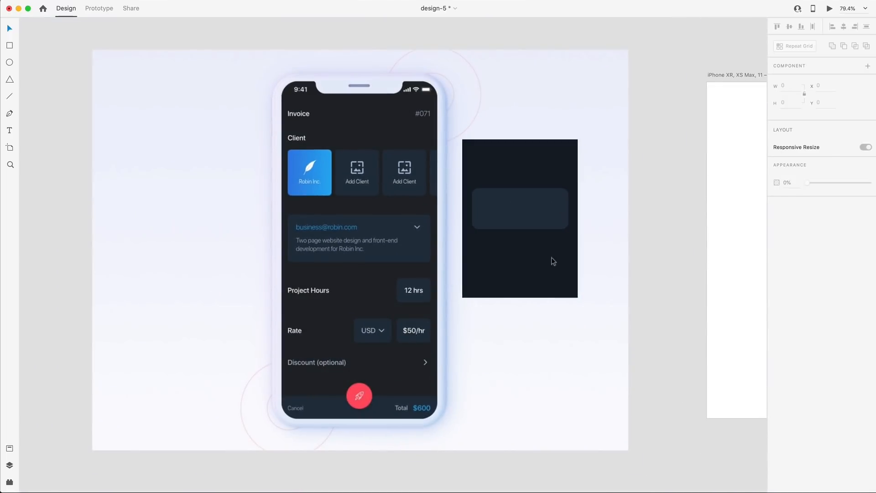
Duplicate the card and its inner panel to the right of the original.
{"action": "left_click_drag", "start_coordinate": [638, 268], "coordinate": [479, 175]}
{"action": "left_click_drag", "start_coordinate": [506, 205], "coordinate": [627, 204]}
{"action": "left_click", "coordinate": [517, 162]}
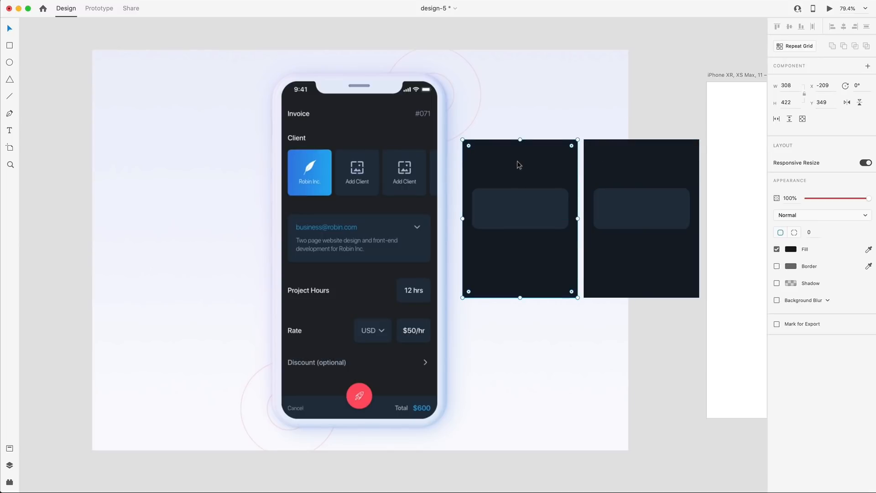
{"action": "left_click", "coordinate": [639, 117]}
{"action": "scroll", "coordinate": [630, 228], "scroll_direction": "up", "scroll_amount": 5}
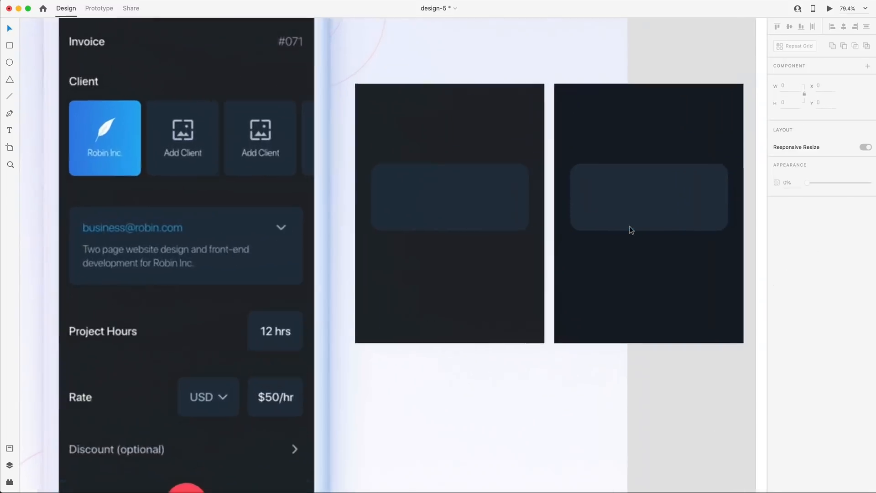
{"action": "scroll", "coordinate": [625, 275], "scroll_direction": "right", "scroll_amount": 3}
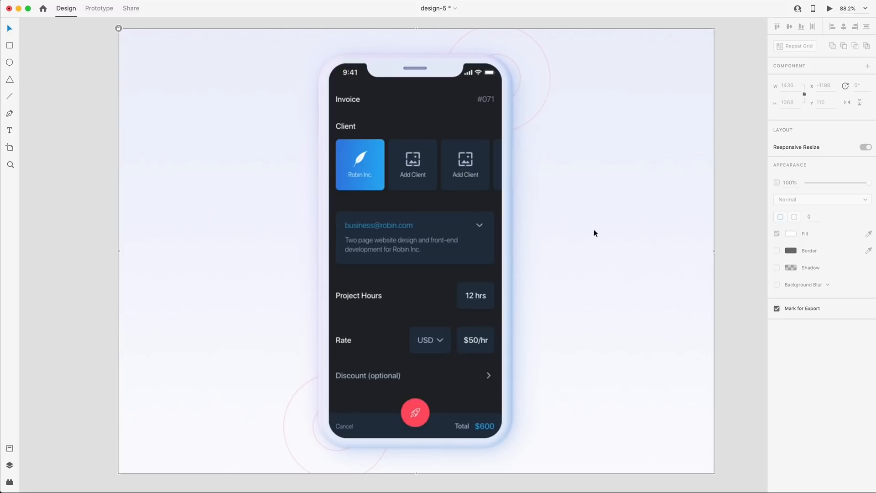
Select the blank 414 × 896 iPhone XR, XS Max, 11 – 1 artboard and zoom in.
{"action": "scroll", "coordinate": [594, 230], "scroll_direction": "right", "scroll_amount": 10}
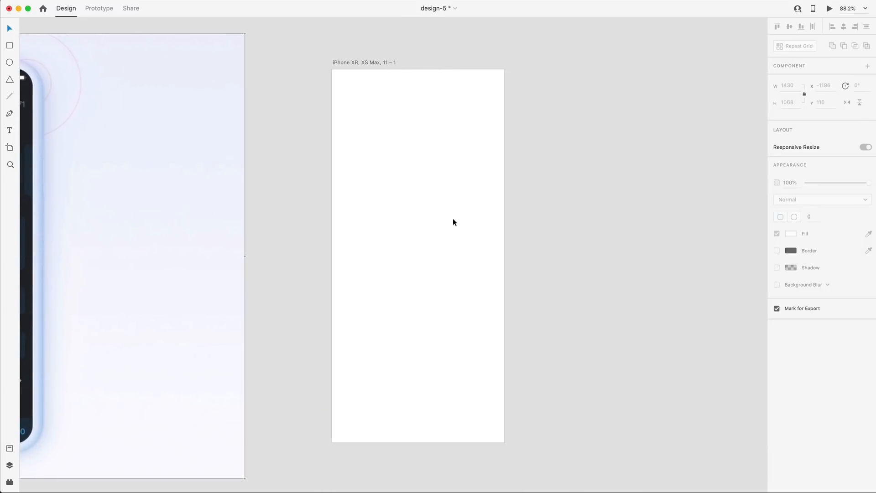
{"action": "scroll", "coordinate": [442, 221], "scroll_direction": "left", "scroll_amount": 2}
{"action": "left_click", "coordinate": [399, 226]}
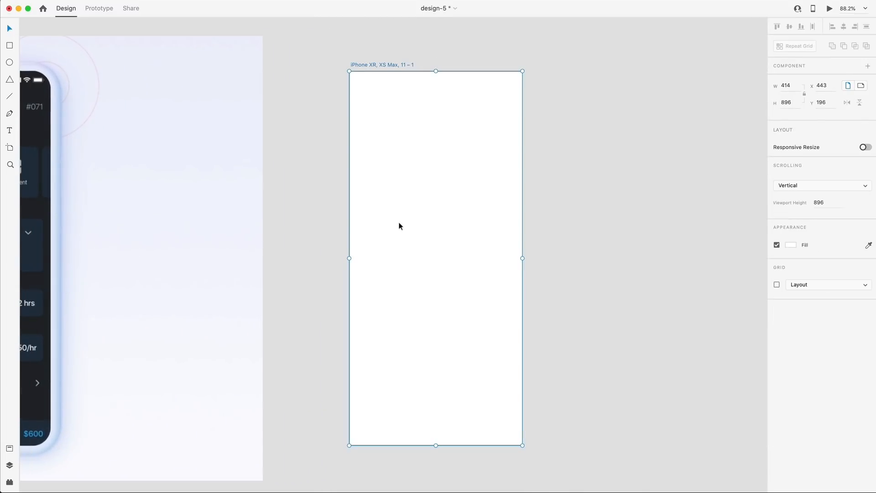
{"action": "scroll", "coordinate": [403, 226], "scroll_direction": "up", "scroll_amount": 3}
{"action": "scroll", "coordinate": [419, 224], "scroll_direction": "down", "scroll_amount": 2}
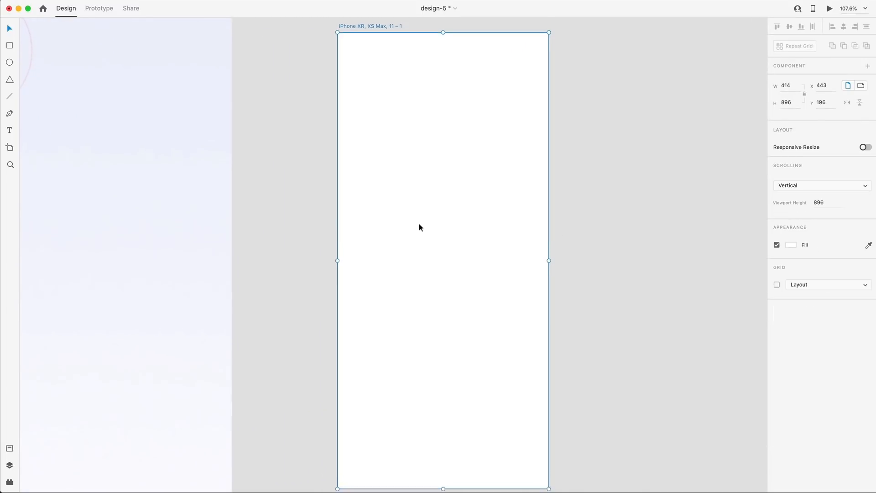
{"action": "scroll", "coordinate": [417, 231], "scroll_direction": "down", "scroll_amount": 2}
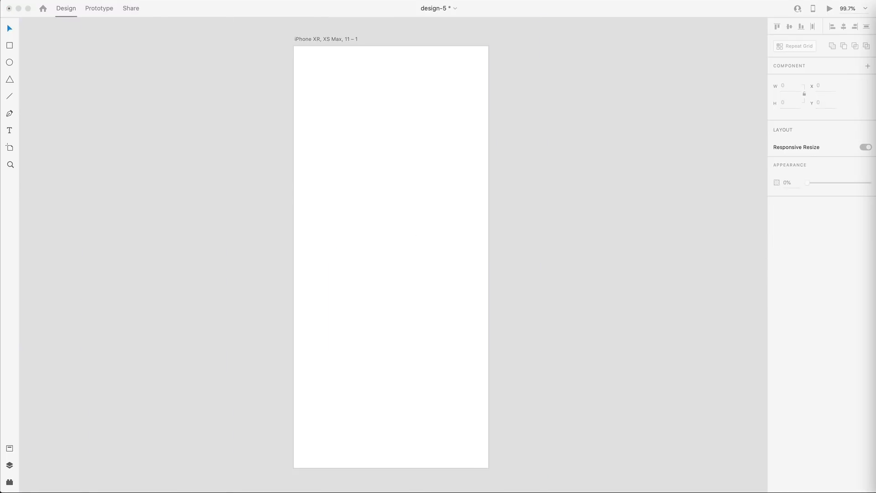
Add a left guide at 25 px and a top guide, then draw a borderless grey header pill.
{"action": "left_click_drag", "start_coordinate": [292, 227], "coordinate": [475, 245]}
{"action": "left_click_drag", "start_coordinate": [428, 45], "coordinate": [428, 74]}
{"action": "left_click", "coordinate": [11, 45]}
{"action": "left_click_drag", "start_coordinate": [307, 74], "coordinate": [384, 99]}
{"action": "mouse_move", "coordinate": [378, 94]}
{"action": "left_mouse_down"}
{"action": "mouse_move", "coordinate": [370, 87]}
{"action": "mouse_move", "coordinate": [351, 120]}
{"action": "left_mouse_up"}
{"action": "left_click", "coordinate": [866, 277]}
{"action": "left_click", "coordinate": [791, 293]}
{"action": "left_click", "coordinate": [776, 294]}
Copy the header pill into a smaller 86-wide pill below, filled #B9B9B9.
{"action": "key", "text": "v"}
{"action": "left_click_drag", "start_coordinate": [345, 133], "coordinate": [345, 119]}
{"action": "left_click_drag", "start_coordinate": [383, 113], "coordinate": [349, 114]}
{"action": "left_click_drag", "start_coordinate": [326, 116], "coordinate": [461, 80]}
{"action": "left_click", "coordinate": [433, 82]}
{"action": "left_click", "coordinate": [438, 82]}
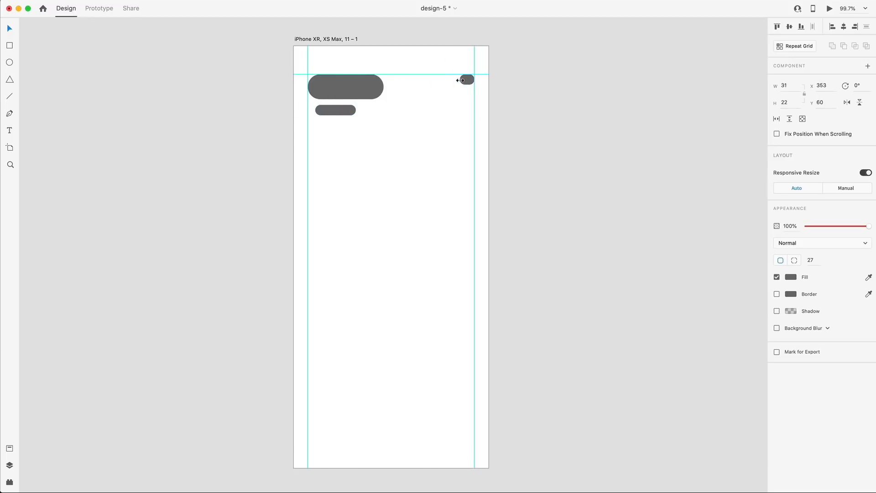
{"action": "left_click", "coordinate": [336, 111]}
{"action": "left_click", "coordinate": [790, 277]}
{"action": "left_click_drag", "start_coordinate": [688, 261], "coordinate": [657, 258]}
{"action": "left_click", "coordinate": [427, 162]}
Copy the header below as a 249×133 card and resize the pills inside it.
{"action": "scroll", "coordinate": [428, 162], "scroll_direction": "down", "scroll_amount": 1}
{"action": "left_click_drag", "start_coordinate": [354, 86], "coordinate": [426, 193], "text": "alt"}
{"action": "left_click_drag", "start_coordinate": [343, 106], "coordinate": [401, 181], "text": "alt+shift"}
{"action": "left_click", "coordinate": [343, 205]}
{"action": "key", "text": "Delete"}
{"action": "left_click", "coordinate": [346, 165]}
{"action": "mouse_move", "coordinate": [356, 159]}
{"action": "left_mouse_down"}
{"action": "mouse_move", "coordinate": [366, 156]}
{"action": "mouse_move", "coordinate": [349, 175]}
{"action": "left_mouse_up"}
{"action": "left_click", "coordinate": [347, 180], "text": "shift"}
{"action": "left_click", "coordinate": [470, 110]}
Draw three small dots inside the card.
{"action": "key", "text": "e"}
{"action": "mouse_move", "coordinate": [397, 139]}
{"action": "left_mouse_down"}
{"action": "mouse_move", "coordinate": [402, 145]}
{"action": "mouse_move", "coordinate": [410, 121]}
{"action": "mouse_move", "coordinate": [432, 121]}
{"action": "mouse_move", "coordinate": [393, 112]}
{"action": "left_mouse_up"}
{"action": "scroll", "coordinate": [403, 150], "scroll_direction": "up", "scroll_amount": 5}
{"action": "left_click", "coordinate": [410, 121], "text": "shift"}
{"action": "left_click", "coordinate": [387, 120], "text": "shift"}
{"action": "left_click", "coordinate": [532, 152]}
{"action": "scroll", "coordinate": [532, 152], "scroll_direction": "down", "scroll_amount": 5}
{"action": "scroll", "coordinate": [532, 152], "scroll_direction": "down", "scroll_amount": 5}
{"action": "scroll", "coordinate": [532, 152], "scroll_direction": "right", "scroll_amount": 5}
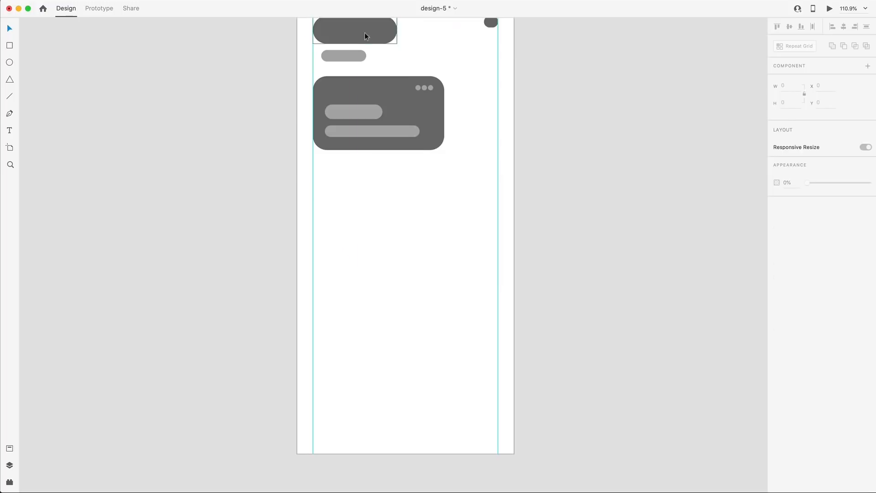
Add a light-grey bar under the card, 66 tall, to the right guide, corner radius 17.
{"action": "left_click_drag", "start_coordinate": [365, 32], "coordinate": [498, 183], "text": "alt"}
{"action": "key", "text": "i"}
{"action": "left_click", "coordinate": [344, 55]}
{"action": "left_click_drag", "start_coordinate": [406, 194], "coordinate": [407, 201]}
{"action": "left_click_drag", "start_coordinate": [485, 180], "coordinate": [491, 175]}
{"action": "left_click_drag", "start_coordinate": [436, 183], "coordinate": [437, 231], "text": "alt"}
{"action": "left_click", "coordinate": [442, 260]}
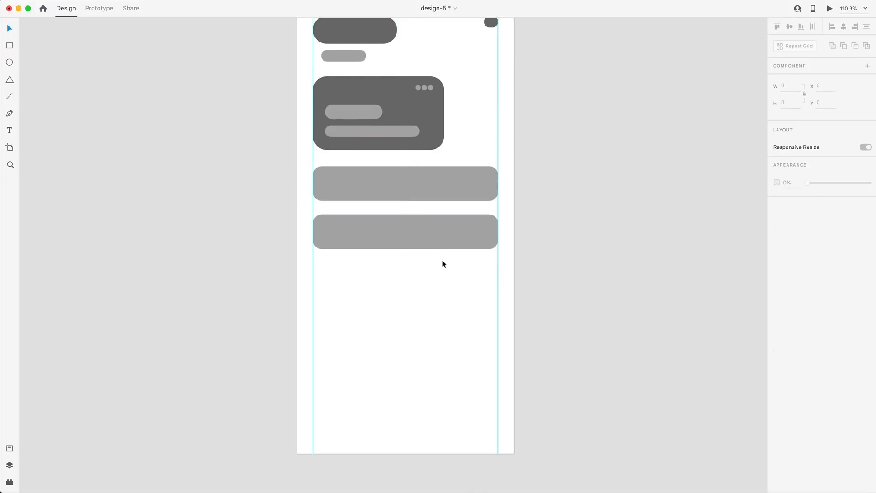
Add a second wide bar and a large block filled with dark grey.
{"action": "scroll", "coordinate": [441, 259], "scroll_direction": "down", "scroll_amount": 3}
{"action": "left_click_drag", "start_coordinate": [425, 165], "coordinate": [424, 212], "text": "alt"}
{"action": "left_click_drag", "start_coordinate": [406, 233], "coordinate": [409, 314]}
{"action": "scroll", "coordinate": [408, 262], "scroll_direction": "up", "scroll_amount": 5}
{"action": "key", "text": "i"}
{"action": "left_click", "coordinate": [431, 171]}
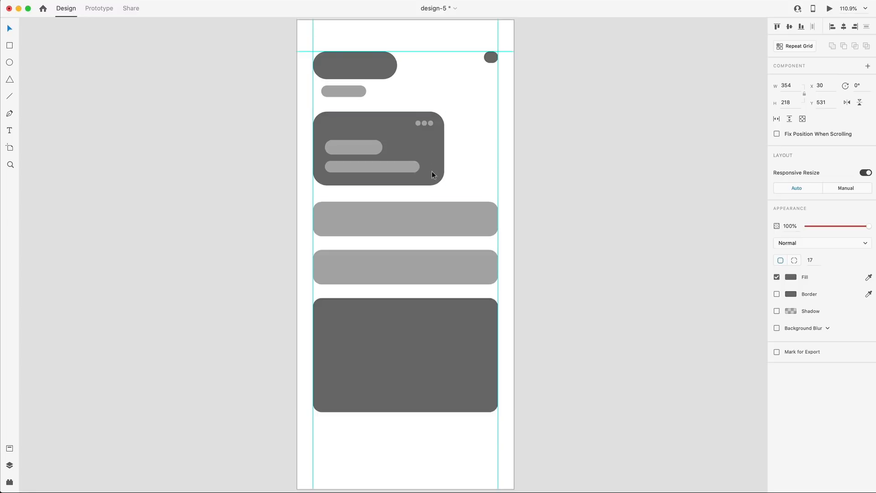
{"action": "scroll", "coordinate": [429, 256], "scroll_direction": "down", "scroll_amount": 3}
{"action": "left_click", "coordinate": [421, 371]}
Add a bottom pill and a borderless dark-grey circle beside it.
{"action": "left_click", "coordinate": [351, 78], "text": "alt"}
{"action": "mouse_move", "coordinate": [352, 78]}
{"action": "left_mouse_down", "text": "alt"}
{"action": "mouse_move", "coordinate": [415, 390]}
{"action": "mouse_move", "coordinate": [400, 390]}
{"action": "left_mouse_up", "text": "alt"}
{"action": "key", "text": "e"}
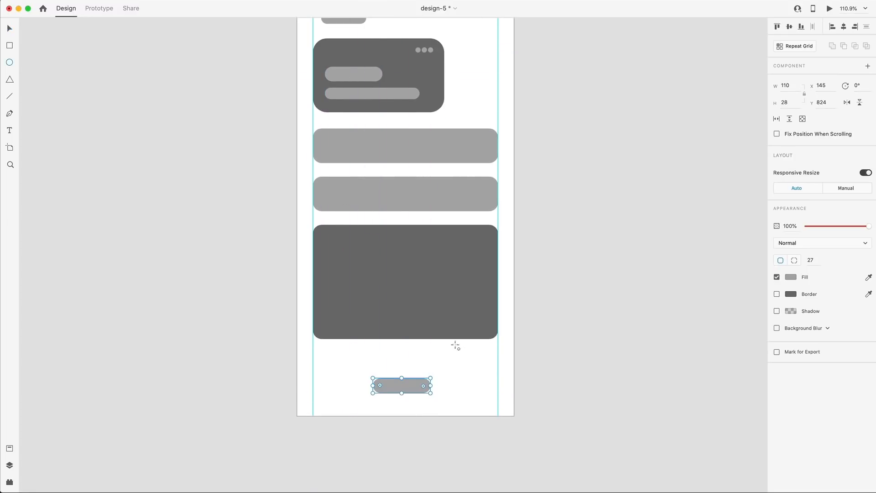
{"action": "left_click_drag", "start_coordinate": [444, 353], "coordinate": [498, 407], "text": "shift"}
{"action": "key", "text": "v"}
{"action": "key", "text": "i"}
{"action": "left_click", "coordinate": [478, 327]}
{"action": "left_click", "coordinate": [776, 277]}
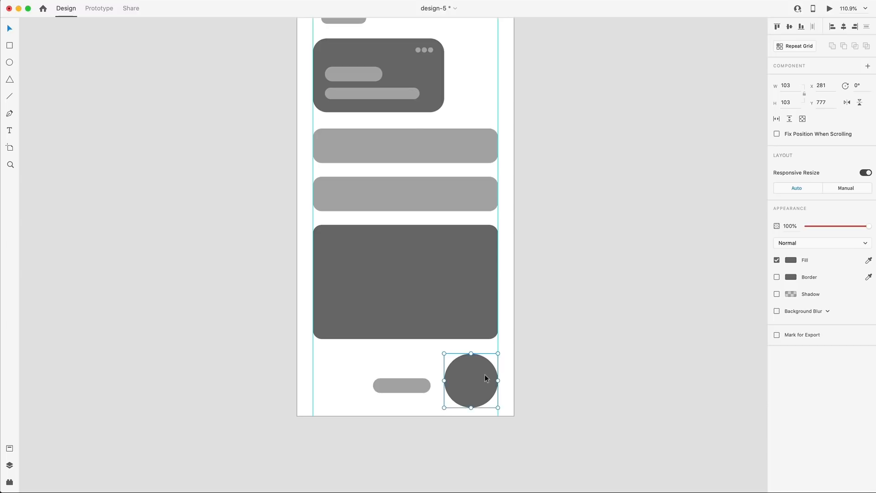
{"action": "left_click_drag", "start_coordinate": [362, 409], "coordinate": [474, 372]}
{"action": "left_click", "coordinate": [575, 349]}
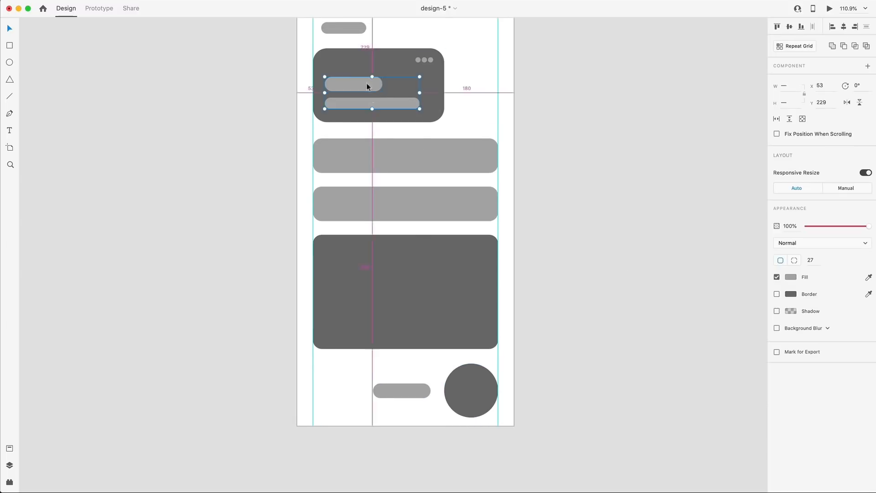
Copy the card's bars into the big block as three thin bars.
{"action": "left_click_drag", "start_coordinate": [367, 84], "coordinate": [347, 273], "text": "alt"}
{"action": "left_click", "coordinate": [532, 337]}
{"action": "left_click", "coordinate": [360, 312], "text": "shift"}
{"action": "left_click", "coordinate": [534, 315]}
{"action": "left_click_drag", "start_coordinate": [346, 272], "coordinate": [347, 261], "text": "alt"}
{"action": "left_click", "coordinate": [346, 271]}
{"action": "left_click", "coordinate": [535, 283]}
Copy the three dots to the bottom card's top-right and duplicate two small bars.
{"action": "left_click", "coordinate": [431, 60]}
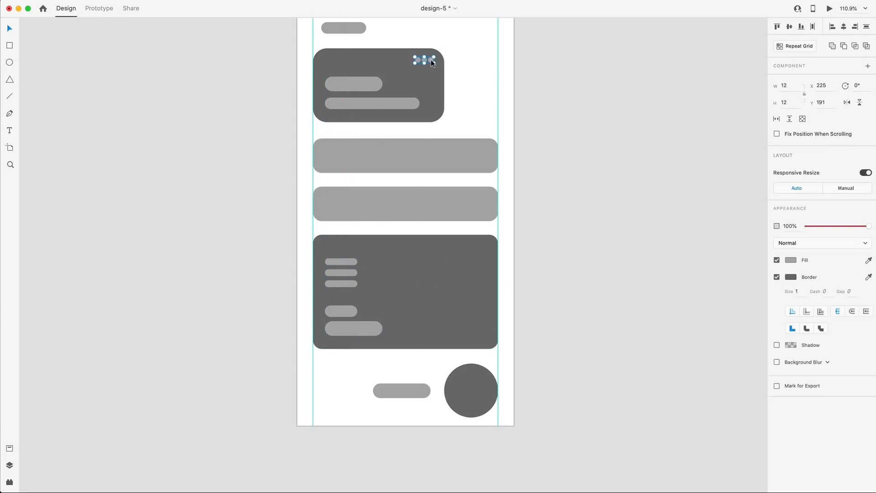
{"action": "left_click_drag", "start_coordinate": [431, 59], "coordinate": [483, 246], "text": "alt"}
{"action": "left_click", "coordinate": [656, 309]}
{"action": "left_click", "coordinate": [337, 262]}
{"action": "left_click", "coordinate": [342, 273], "text": "shift"}
{"action": "left_click_drag", "start_coordinate": [347, 262], "coordinate": [477, 322], "text": "alt"}
{"action": "left_click", "coordinate": [217, 327]}
Place a dark square inside each of the two grey list bars.
{"action": "scroll", "coordinate": [218, 327], "scroll_direction": "up", "scroll_amount": 1}
{"action": "scroll", "coordinate": [218, 330], "scroll_direction": "up", "scroll_amount": 2}
{"action": "left_click_drag", "start_coordinate": [431, 159], "coordinate": [464, 217], "text": "alt"}
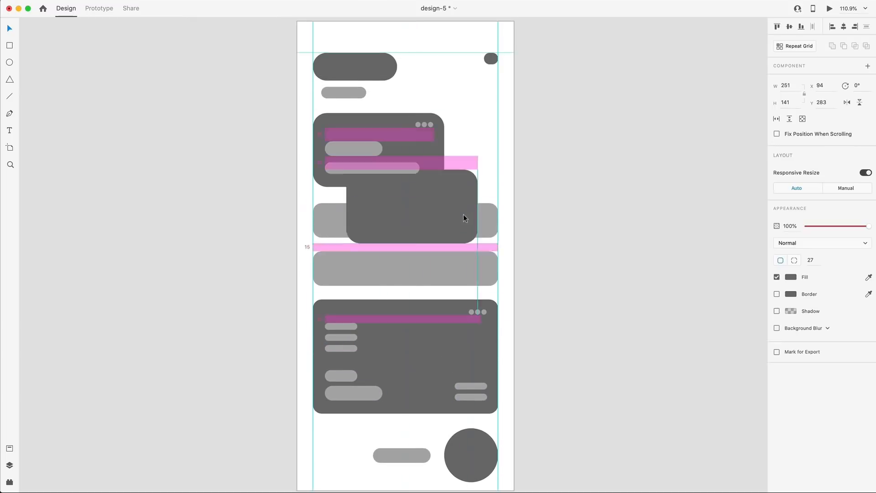
{"action": "left_click_drag", "start_coordinate": [346, 172], "coordinate": [449, 233]}
{"action": "left_click_drag", "start_coordinate": [466, 234], "coordinate": [473, 272]}
{"action": "left_click_drag", "start_coordinate": [476, 268], "coordinate": [479, 263]}
{"action": "left_click", "coordinate": [477, 222]}
{"action": "left_click_drag", "start_coordinate": [477, 220], "coordinate": [480, 217]}
Add a dark-grey pill to both grey list bars and widen it to the right.
{"action": "left_click", "coordinate": [465, 192]}
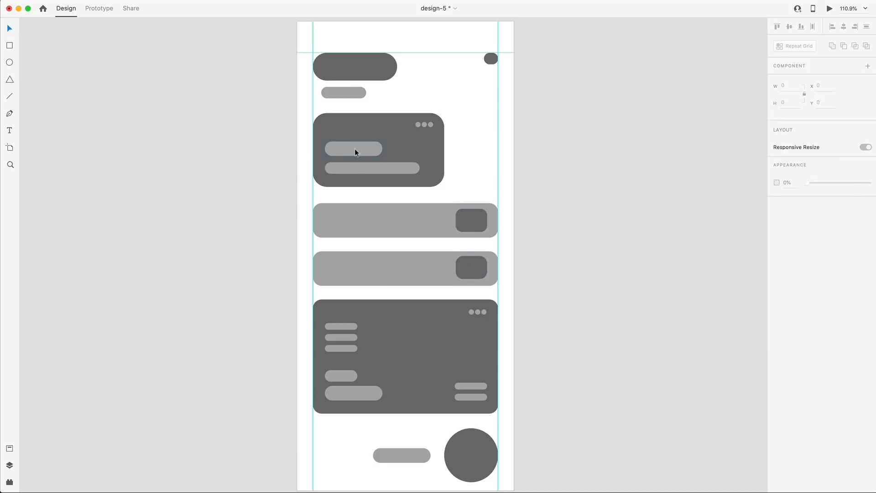
{"action": "left_click_drag", "start_coordinate": [354, 149], "coordinate": [394, 265], "text": "alt"}
{"action": "key", "text": "i"}
{"action": "left_click", "coordinate": [406, 132]}
{"action": "left_click", "coordinate": [161, 275]}
{"action": "scroll", "coordinate": [161, 276], "scroll_direction": "down", "scroll_amount": 3}
{"action": "scroll", "coordinate": [161, 275], "scroll_direction": "left", "scroll_amount": 2}
{"action": "left_click", "coordinate": [351, 264]}
{"action": "left_click", "coordinate": [363, 231]}
{"action": "left_click_drag", "start_coordinate": [377, 229], "coordinate": [390, 231]}
{"action": "left_click", "coordinate": [283, 226]}
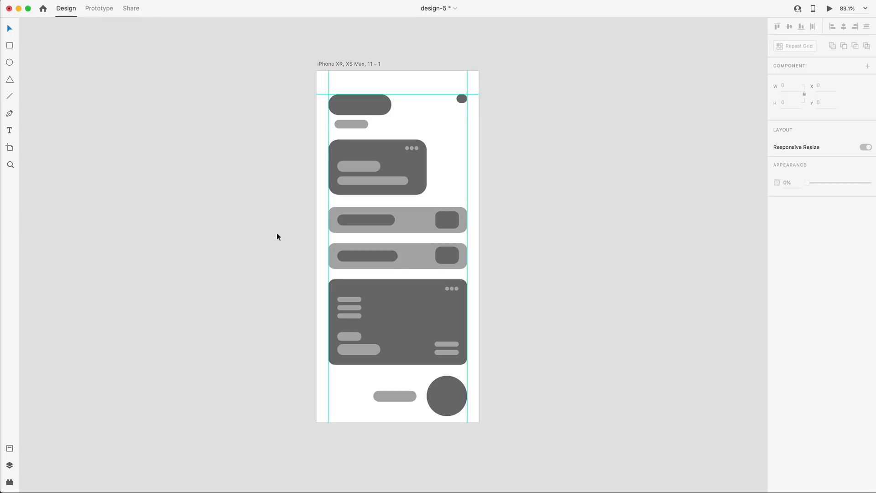
{"action": "scroll", "coordinate": [467, 237], "scroll_direction": "down", "scroll_amount": 3}
{"action": "scroll", "coordinate": [381, 255], "scroll_direction": "up", "scroll_amount": 5}
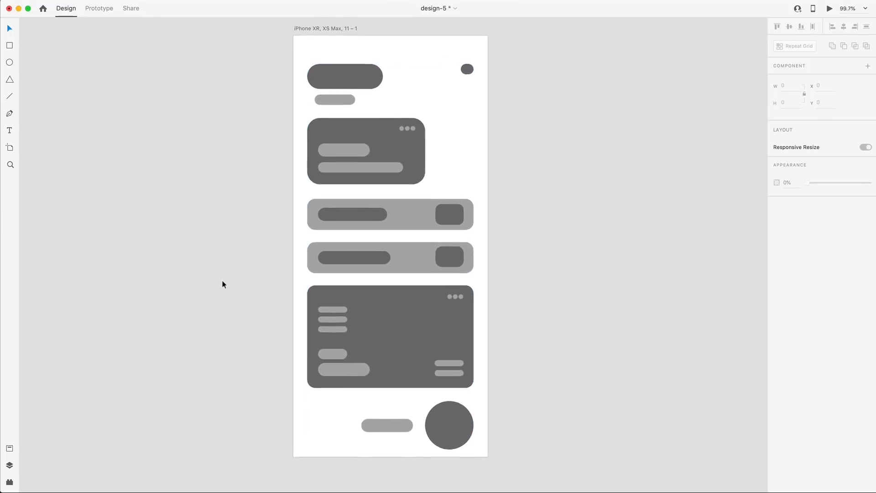
{"action": "scroll", "coordinate": [571, 238], "scroll_direction": "left", "scroll_amount": 3}
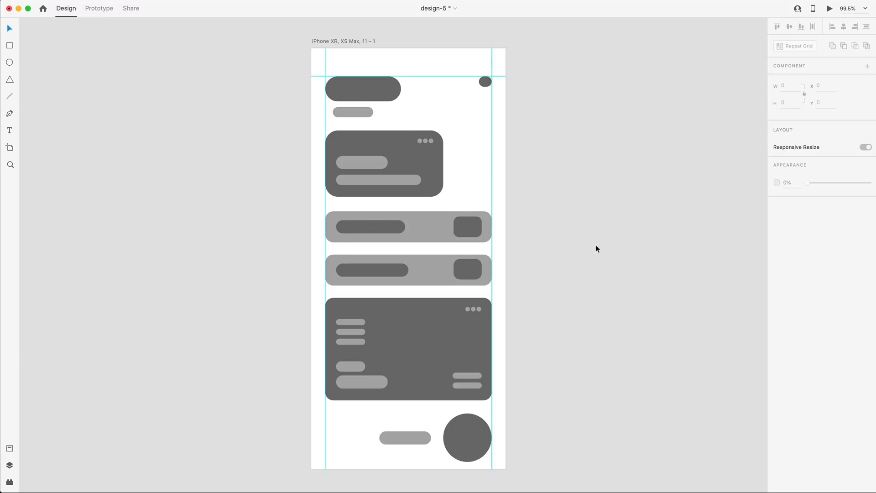
{"action": "left_click_drag", "start_coordinate": [543, 280], "coordinate": [289, 216]}
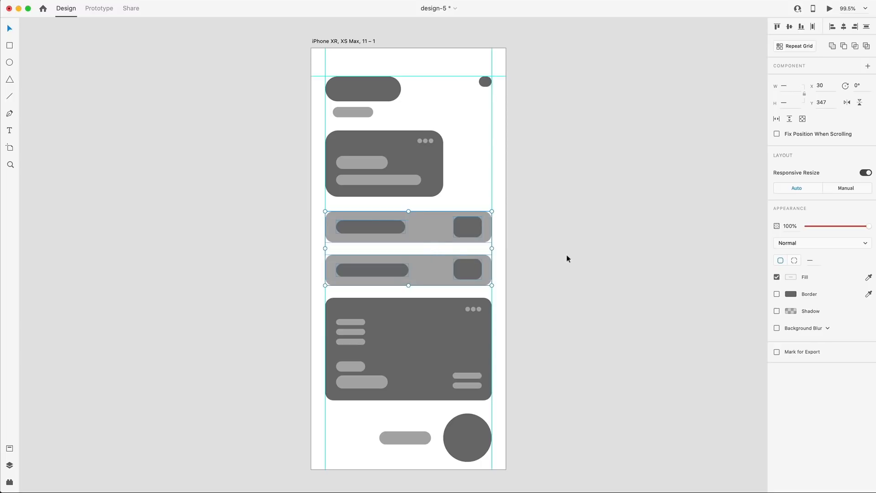
{"action": "left_click", "coordinate": [551, 251]}
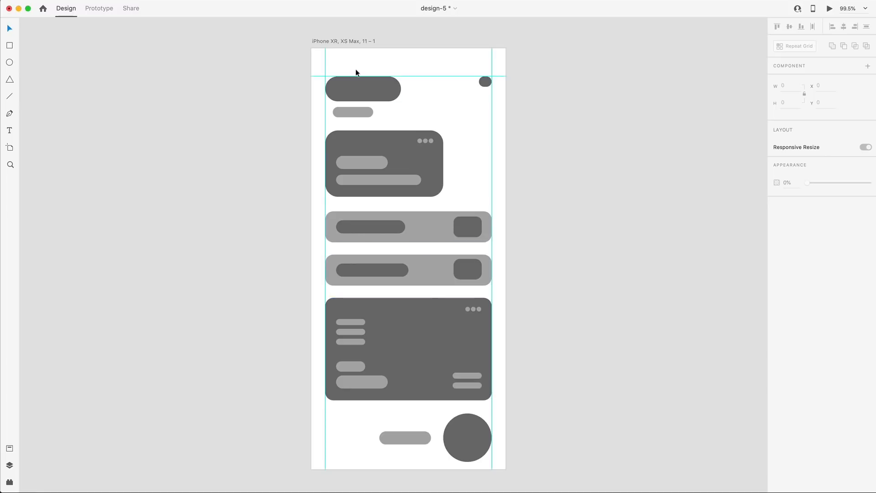
Duplicate the wireframe artboard to start its styled version.
{"action": "left_click", "coordinate": [340, 41]}
{"action": "key", "text": "super+d"}
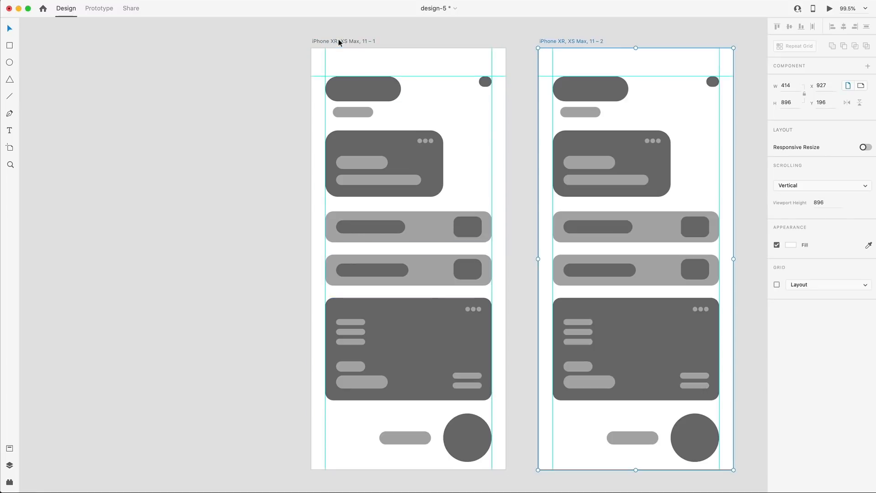
{"action": "scroll", "coordinate": [272, 158], "scroll_direction": "right", "scroll_amount": 3}
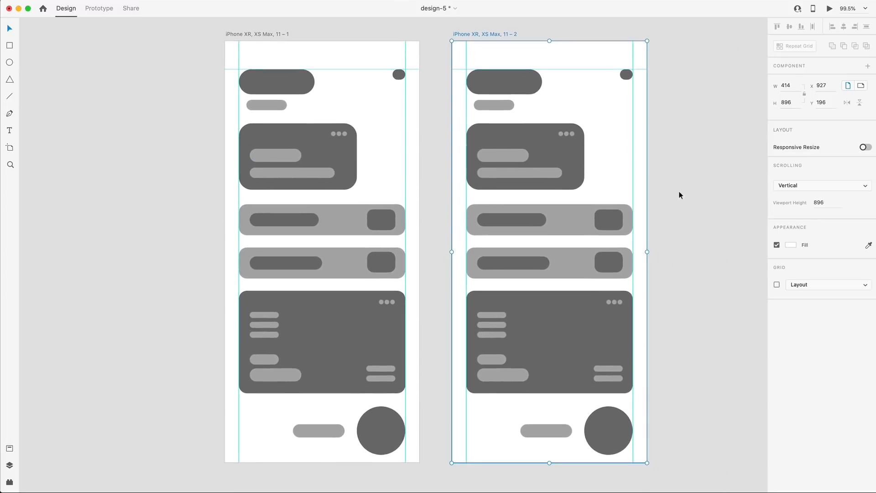
{"action": "left_click", "coordinate": [679, 192]}
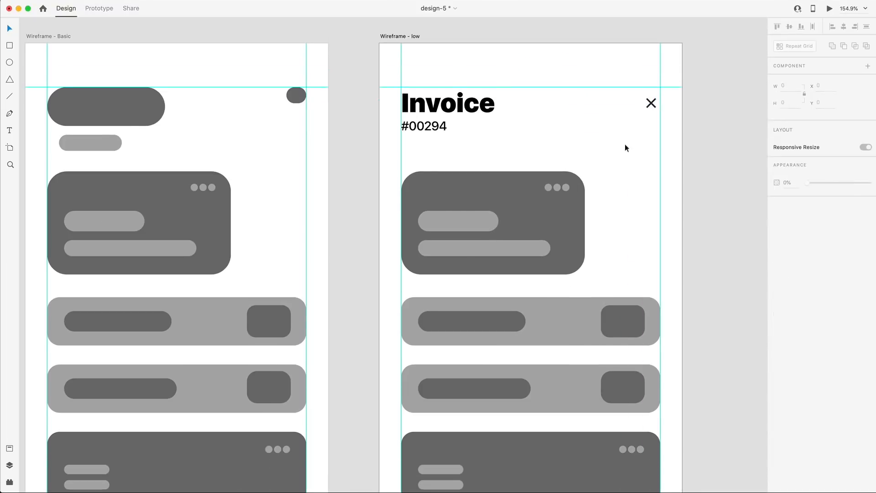
{"action": "scroll", "coordinate": [625, 143], "scroll_direction": "down", "scroll_amount": 1}
{"action": "left_click_drag", "start_coordinate": [401, 138], "coordinate": [584, 248]}
{"action": "double_click", "coordinate": [786, 86]}
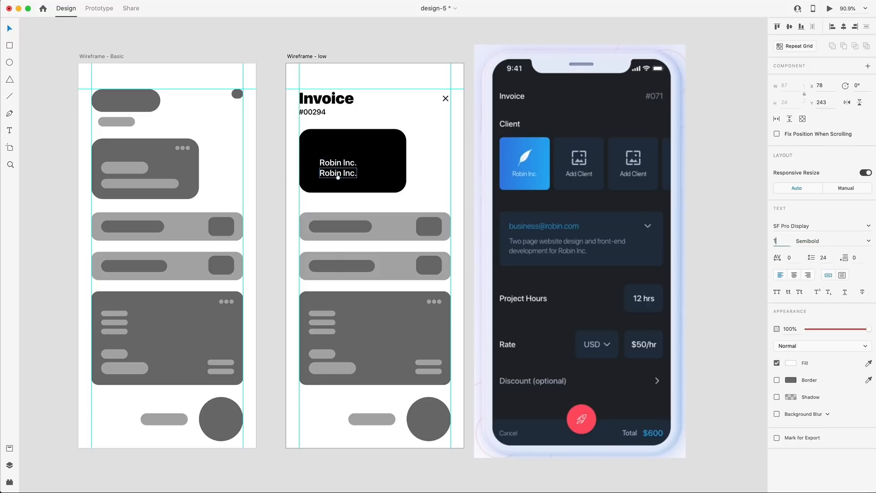
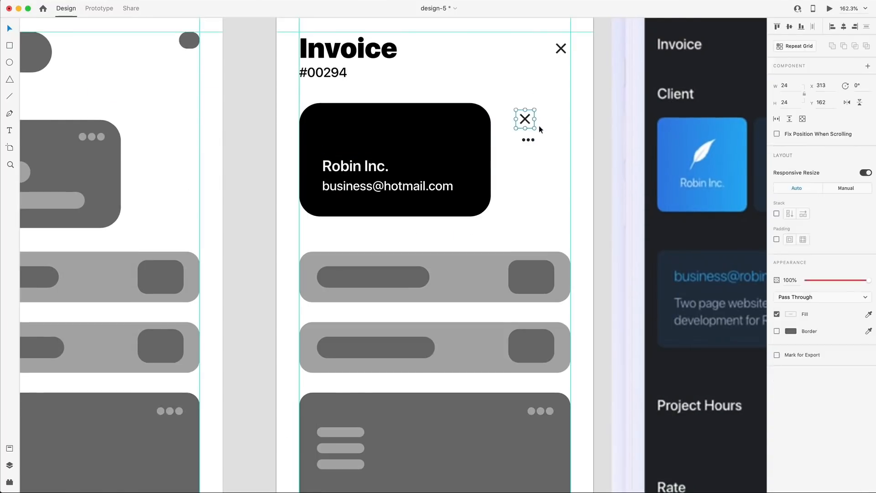
{"action": "key", "text": "Delete"}
{"action": "left_click_drag", "start_coordinate": [528, 140], "coordinate": [525, 119]}
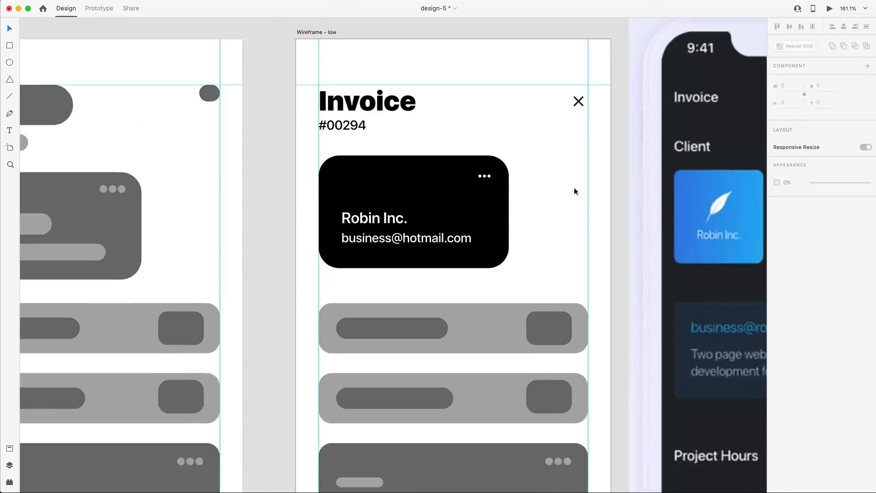
Relabel the list row 'Change this text', widen its square, and delete the bottom grey pill.
{"action": "scroll", "coordinate": [573, 190], "scroll_direction": "right", "scroll_amount": 3}
{"action": "scroll", "coordinate": [415, 239], "scroll_direction": "down", "scroll_amount": 3}
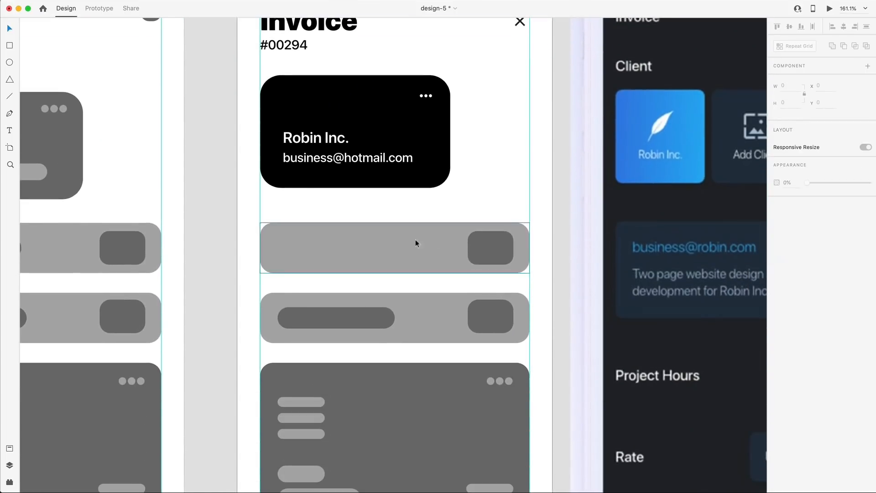
{"action": "left_click", "coordinate": [395, 231]}
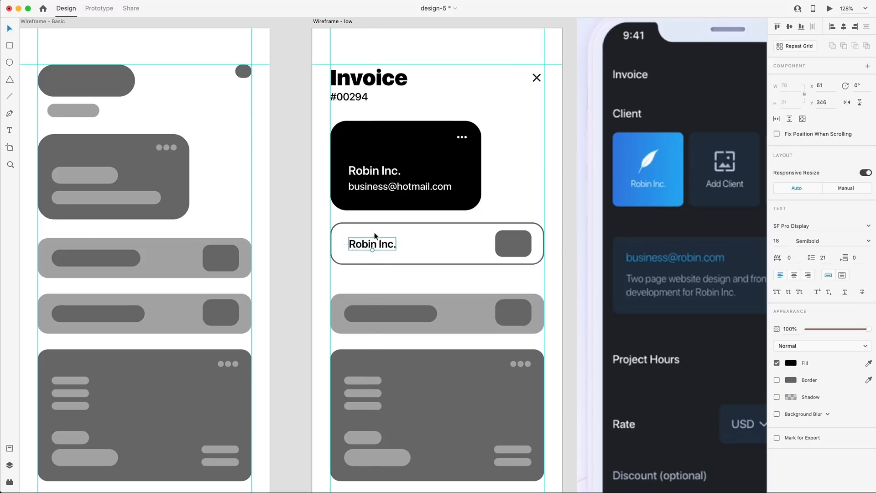
{"action": "double_click", "coordinate": [376, 243]}
{"action": "type", "text": "Change this text"}
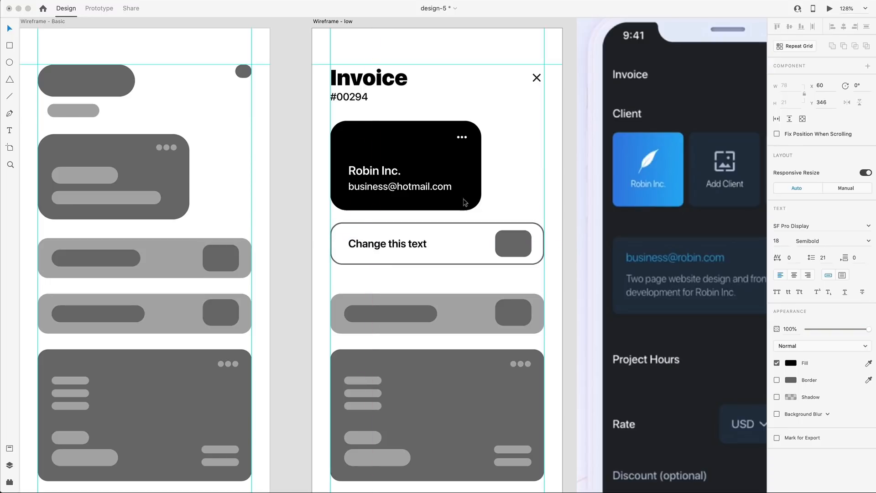
{"action": "left_click", "coordinate": [570, 196]}
{"action": "left_click", "coordinate": [516, 243]}
{"action": "left_click_drag", "start_coordinate": [531, 244], "coordinate": [534, 245]}
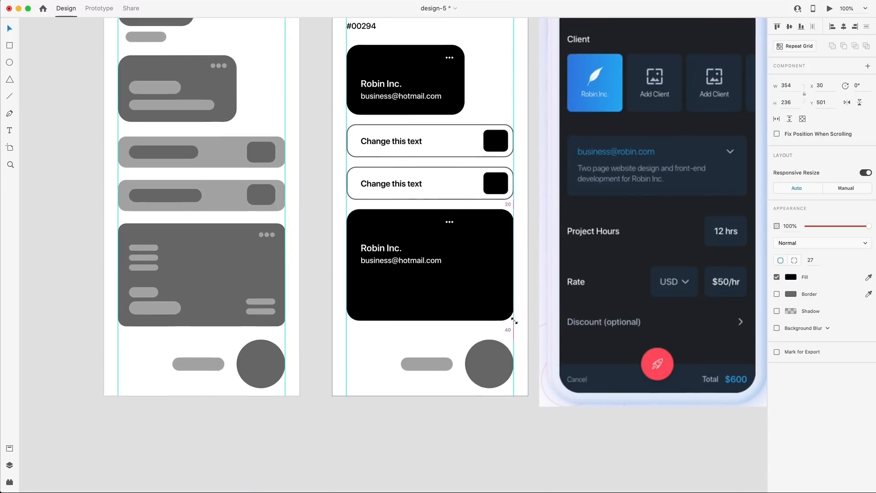
{"action": "left_click", "coordinate": [415, 368]}
{"action": "key", "text": "Delete"}
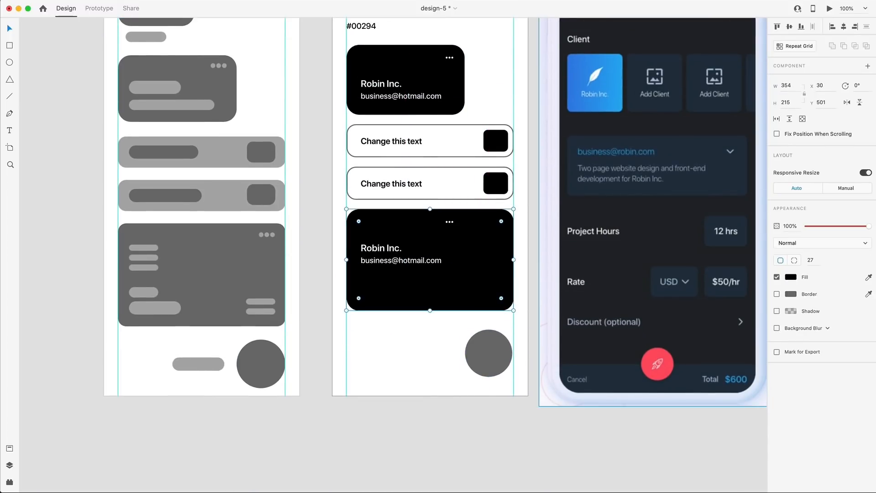
Show a $2,625.00 amount under a Project Total label in the bottom card.
{"action": "double_click", "coordinate": [381, 248]}
{"action": "left_click_drag", "start_coordinate": [381, 248], "coordinate": [375, 289]}
{"action": "double_click", "coordinate": [375, 289]}
{"action": "type", "text": "$2,625.00"}
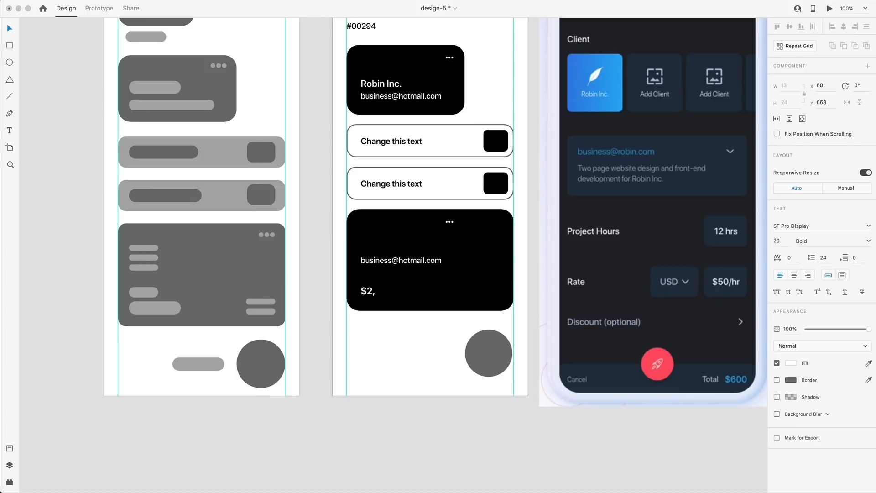
{"action": "double_click", "coordinate": [395, 280]}
{"action": "type", "text": "Project Total"}
{"action": "mouse_move", "coordinate": [395, 262]}
{"action": "left_mouse_down"}
{"action": "mouse_move", "coordinate": [395, 280]}
{"action": "mouse_move", "coordinate": [390, 263]}
{"action": "left_mouse_up"}
{"action": "key", "text": "Escape"}
List the services UI/UX Consulting, Website Development, Website Design and Logo Design.
{"action": "left_click", "coordinate": [395, 292]}
{"action": "key", "text": "Escape"}
{"action": "left_click_drag", "start_coordinate": [381, 270], "coordinate": [386, 241]}
{"action": "double_click", "coordinate": [377, 260]}
{"action": "type", "text": "UI/UX Consulting"}
{"action": "double_click", "coordinate": [389, 251]}
{"action": "type", "text": "Website Development"}
{"action": "double_click", "coordinate": [386, 240]}
{"action": "type", "text": "Website Design"}
{"action": "double_click", "coordinate": [387, 271]}
{"action": "type", "text": "Logo Design"}
{"action": "key", "text": "Escape"}
Move the dots to the card's top-right and add right-aligned '35 hrs' and 'x $75 /hr'.
{"action": "left_click", "coordinate": [449, 57]}
{"action": "left_click_drag", "start_coordinate": [449, 221], "coordinate": [482, 220]}
{"action": "key", "text": "Escape"}
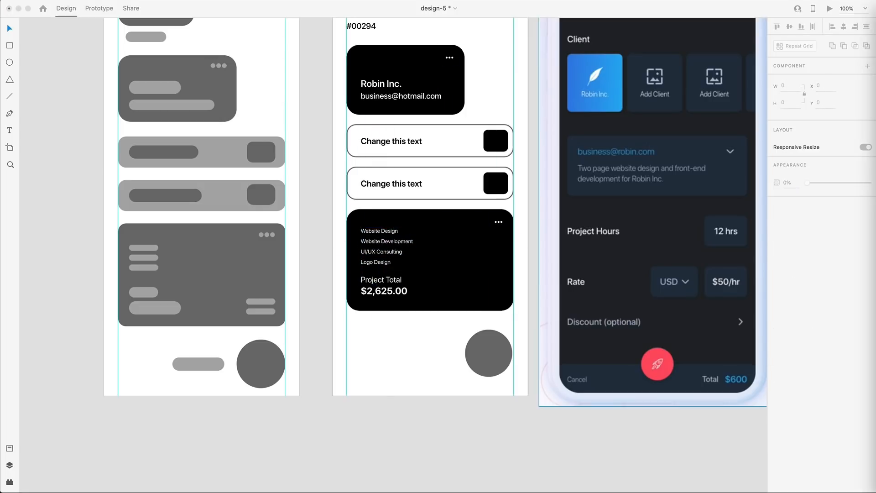
{"action": "left_click_drag", "start_coordinate": [379, 231], "coordinate": [480, 291]}
{"action": "left_click", "coordinate": [807, 274]}
{"action": "double_click", "coordinate": [480, 286]}
{"action": "type", "text": "35 hrs"}
{"action": "key", "text": "Escape"}
{"action": "mouse_move", "coordinate": [483, 287]}
{"action": "left_mouse_down"}
{"action": "mouse_move", "coordinate": [497, 292]}
{"action": "mouse_move", "coordinate": [497, 282]}
{"action": "left_mouse_up"}
{"action": "left_click", "coordinate": [495, 293]}
{"action": "double_click", "coordinate": [495, 292]}
{"action": "type", "text": "x $75 /hr"}
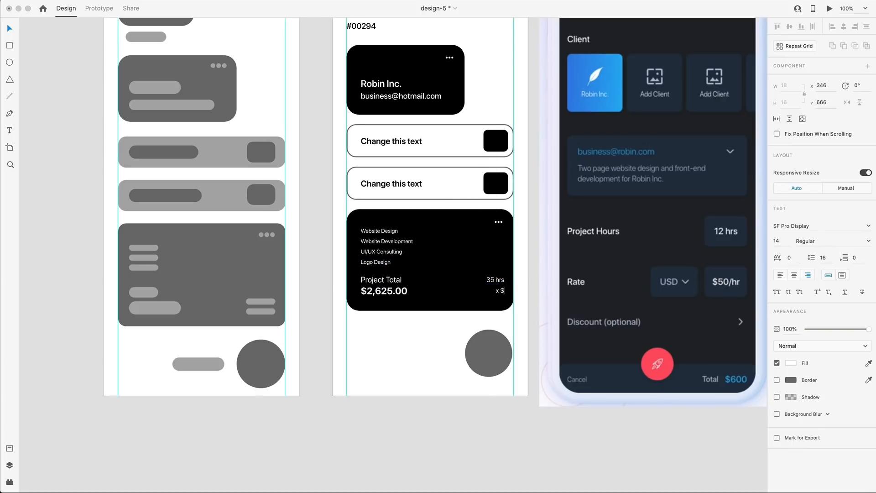
Add a SAVE AS DRAFT label beside a black SEND circle button.
{"action": "left_click", "coordinate": [432, 356]}
{"action": "scroll", "coordinate": [433, 356], "scroll_direction": "up", "scroll_amount": 1}
{"action": "double_click", "coordinate": [433, 355]}
{"action": "type", "text": "SAVE AS DRAFT"}
{"action": "left_click_drag", "start_coordinate": [397, 186], "coordinate": [435, 356]}
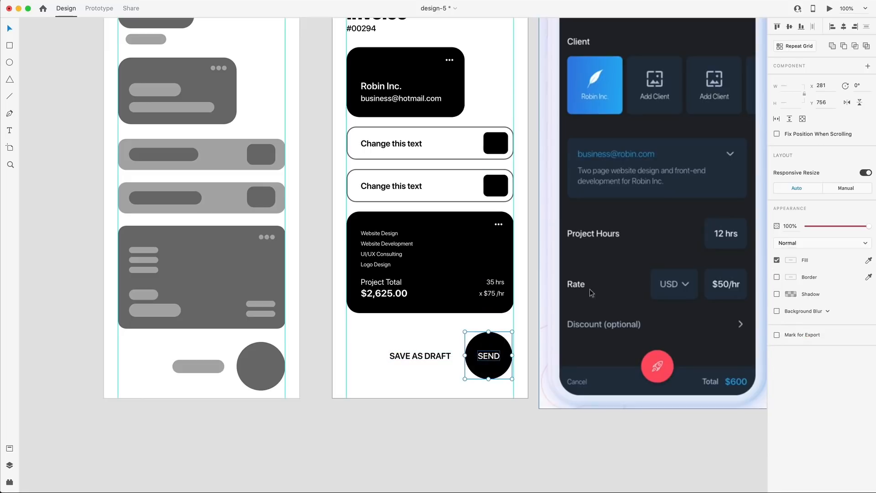
{"action": "left_click", "coordinate": [482, 352]}
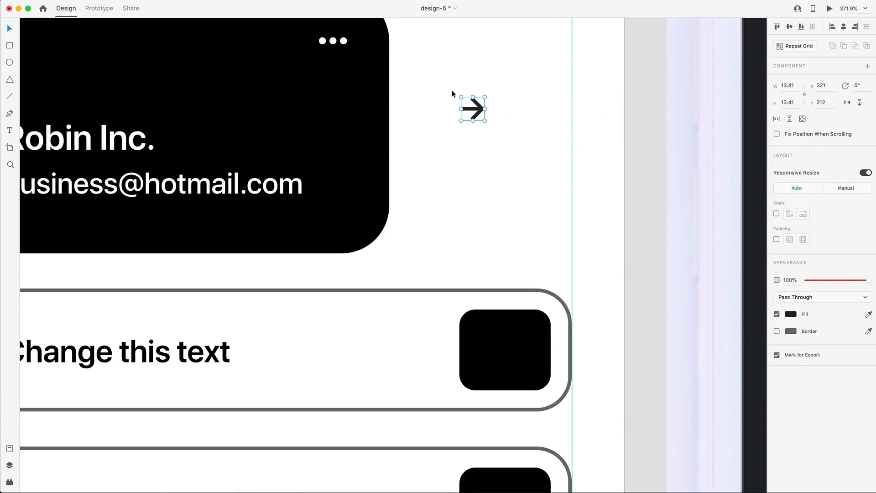
Edit the arrow icon's path for the list rows' black squares.
{"action": "scroll", "coordinate": [454, 92], "scroll_direction": "up", "scroll_amount": 5}
{"action": "double_click", "coordinate": [440, 109]}
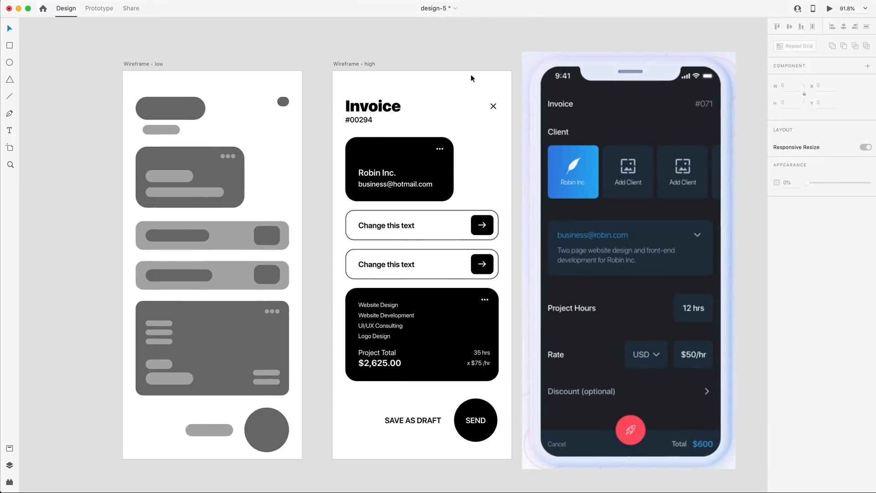
{"action": "scroll", "coordinate": [471, 79], "scroll_direction": "down", "scroll_amount": 1}
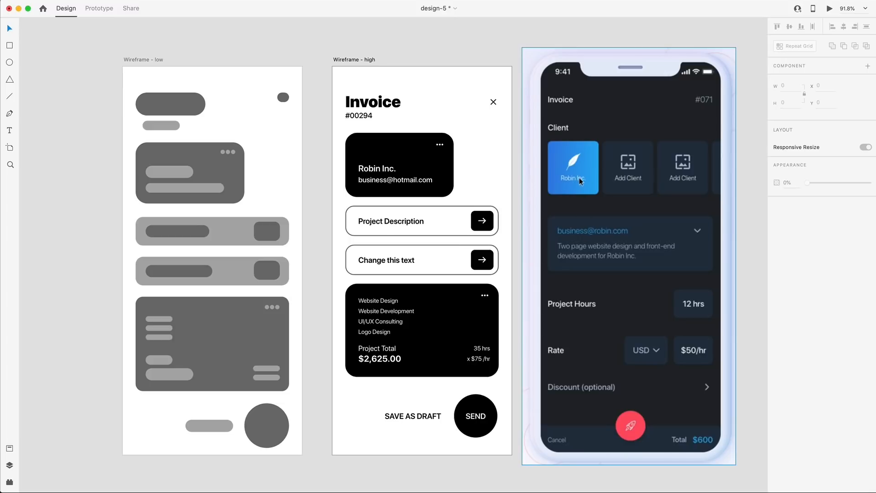
Commit the 'Full Payment Due' text on the second list row.
{"action": "scroll", "coordinate": [593, 210], "scroll_direction": "down", "scroll_amount": 1}
{"action": "left_click", "coordinate": [609, 236]}
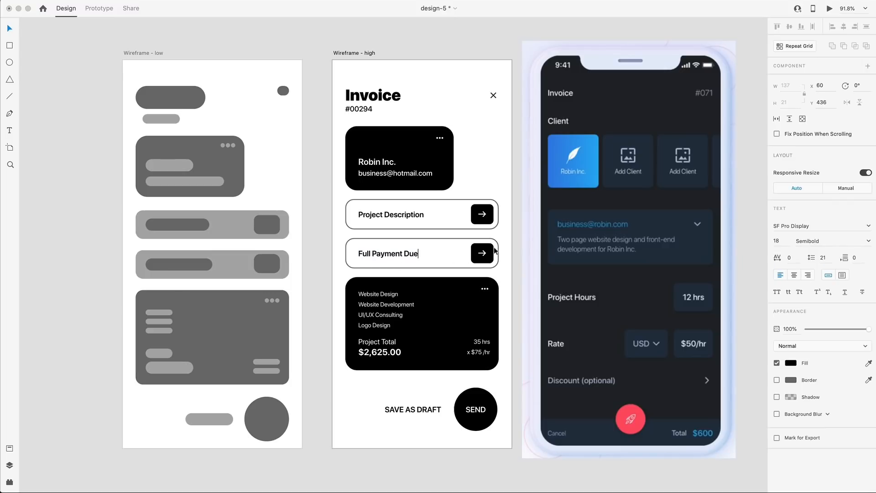
{"action": "left_click", "coordinate": [512, 242]}
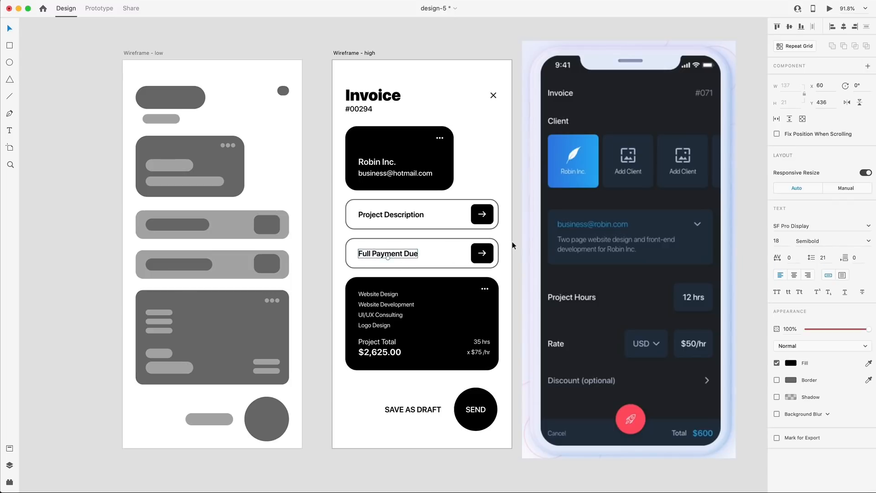
{"action": "scroll", "coordinate": [503, 241], "scroll_direction": "down", "scroll_amount": 1}
{"action": "left_click", "coordinate": [503, 241]}
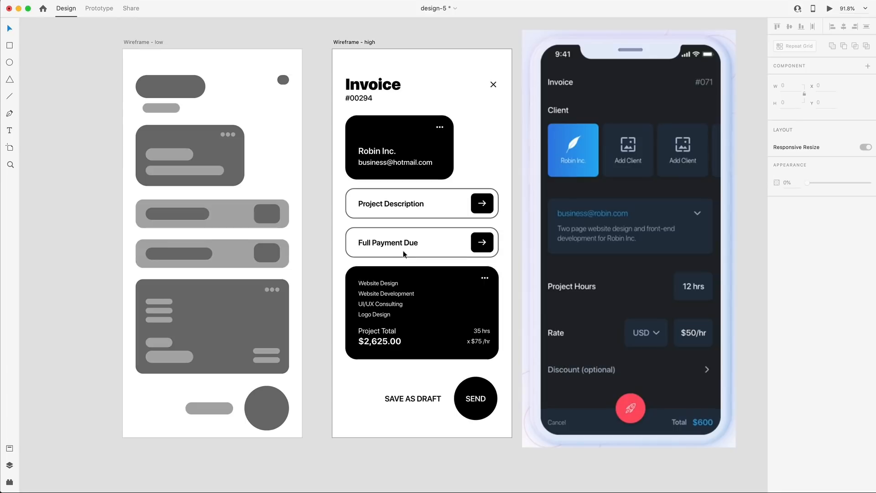
{"action": "scroll", "coordinate": [404, 249], "scroll_direction": "down", "scroll_amount": 3}
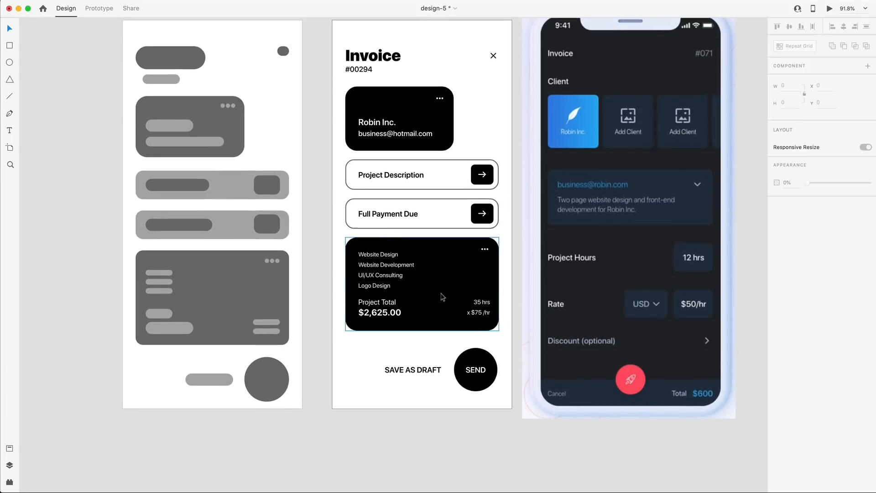
{"action": "scroll", "coordinate": [443, 296], "scroll_direction": "down", "scroll_amount": 1}
{"action": "scroll", "coordinate": [445, 294], "scroll_direction": "down", "scroll_amount": 1}
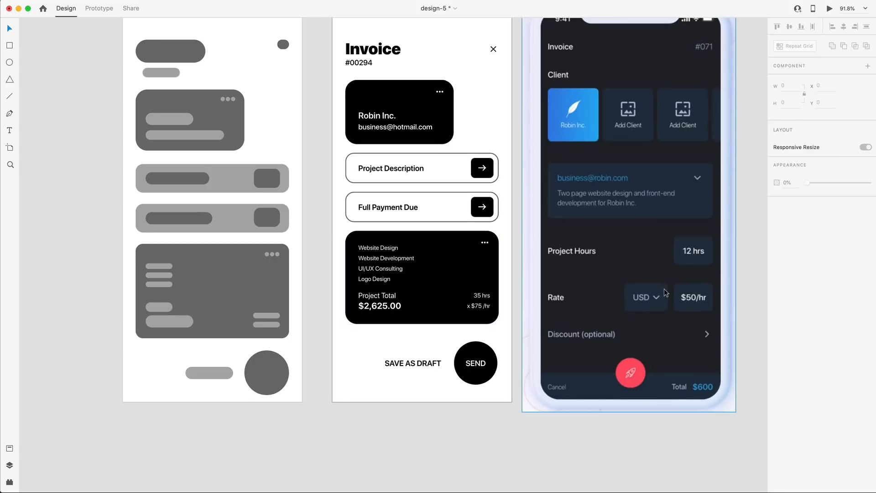
{"action": "scroll", "coordinate": [664, 288], "scroll_direction": "down", "scroll_amount": 1}
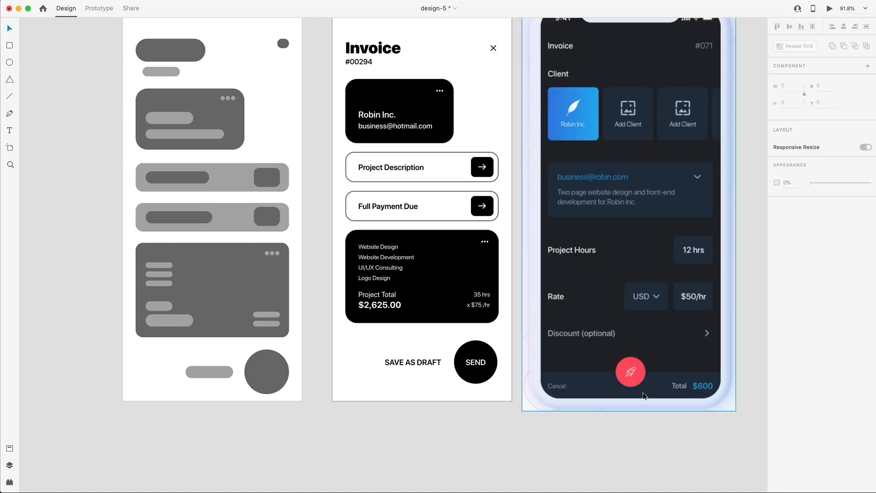
{"action": "left_click", "coordinate": [411, 365]}
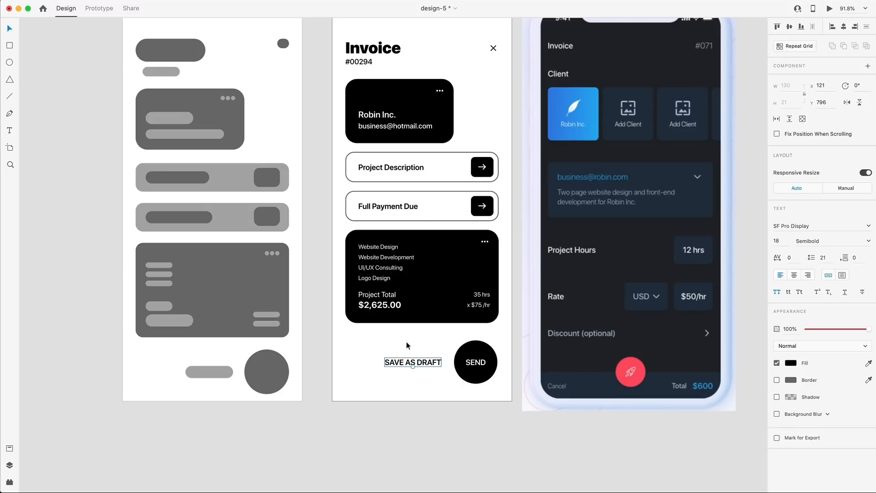
{"action": "left_click", "coordinate": [406, 341]}
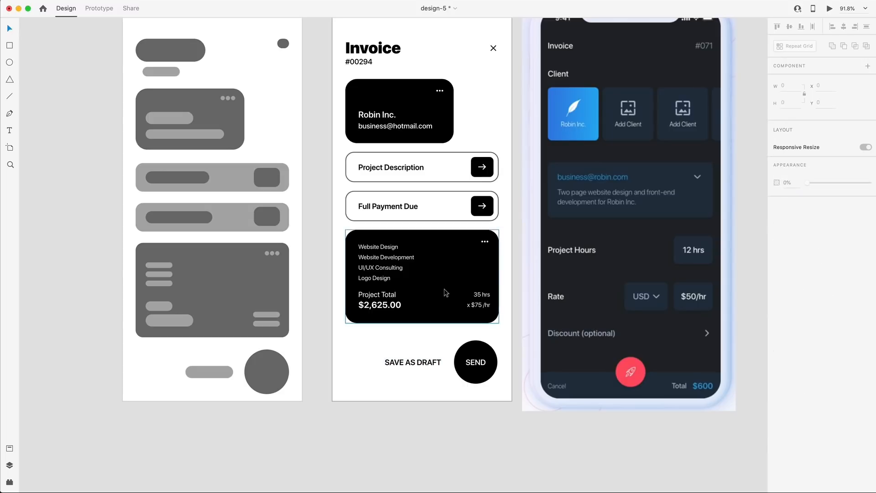
{"action": "scroll", "coordinate": [430, 347], "scroll_direction": "down", "scroll_amount": 1}
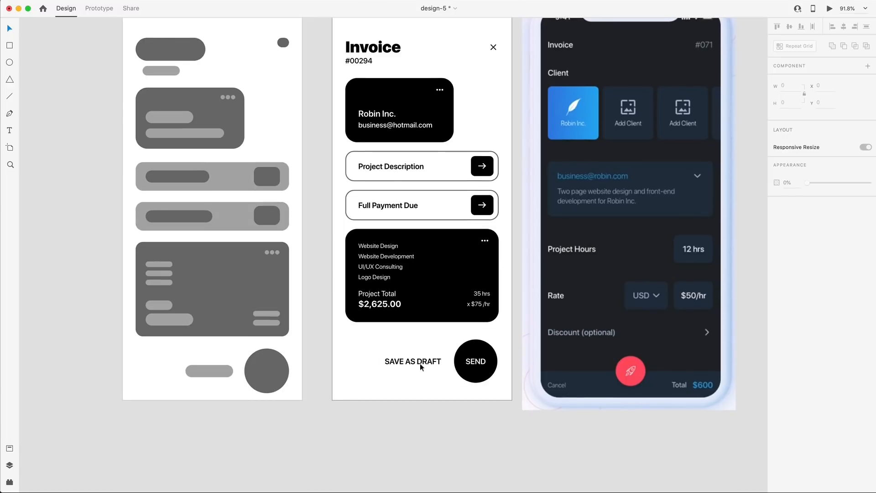
{"action": "left_click", "coordinate": [475, 361]}
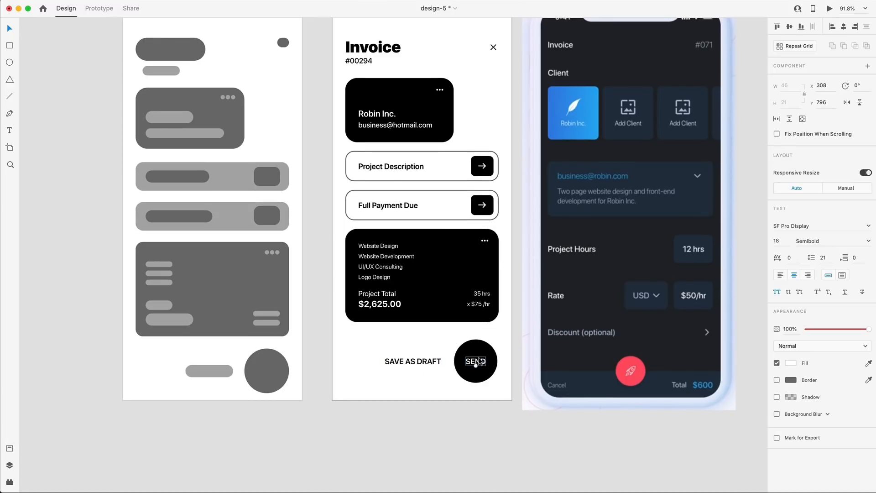
{"action": "left_click", "coordinate": [459, 145]}
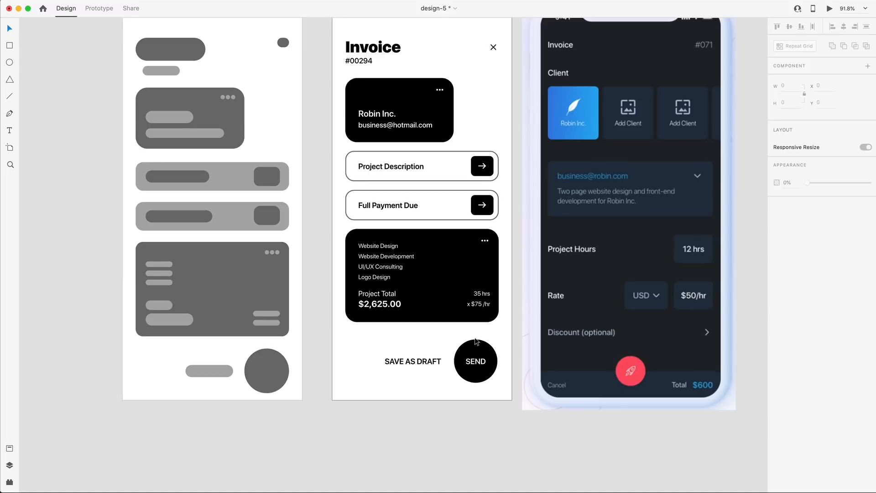
{"action": "scroll", "coordinate": [460, 188], "scroll_direction": "up", "scroll_amount": 3}
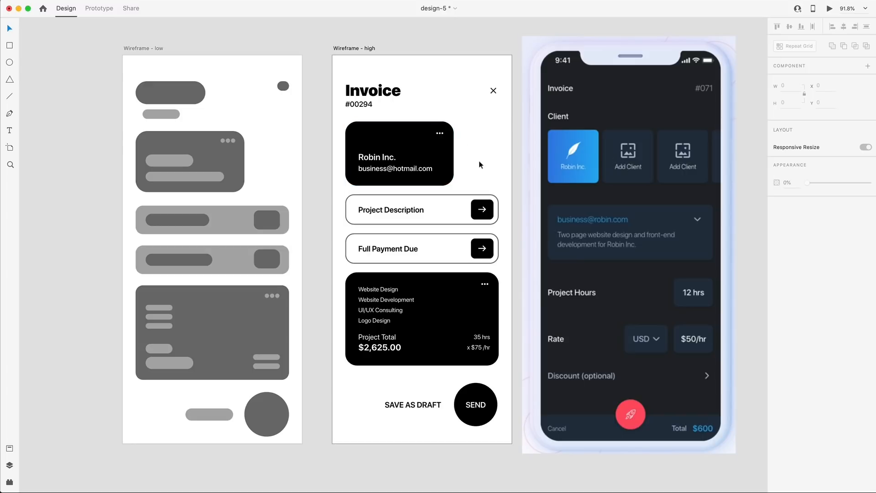
Save the design and shift the phone mockup further right.
{"action": "key", "text": "super+s"}
{"action": "scroll", "coordinate": [499, 107], "scroll_direction": "down", "scroll_amount": 5}
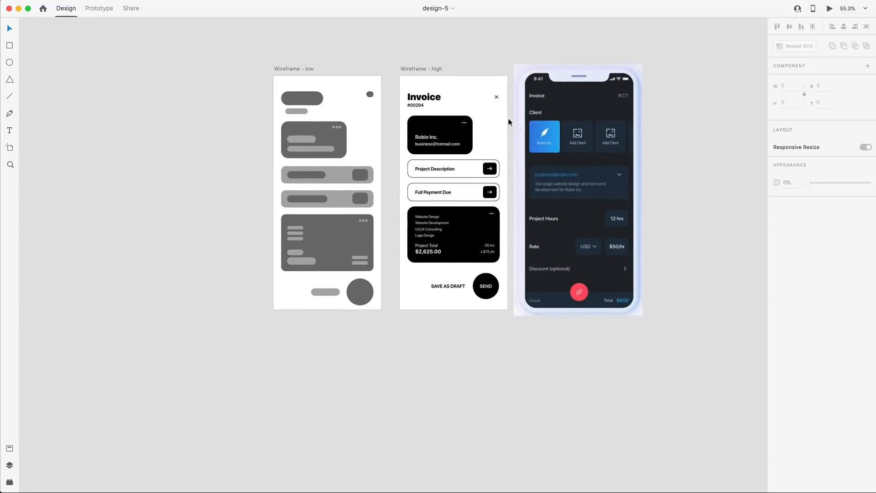
{"action": "scroll", "coordinate": [508, 121], "scroll_direction": "up", "scroll_amount": 1}
{"action": "scroll", "coordinate": [507, 121], "scroll_direction": "right", "scroll_amount": 1}
{"action": "scroll", "coordinate": [394, 132], "scroll_direction": "right", "scroll_amount": 3}
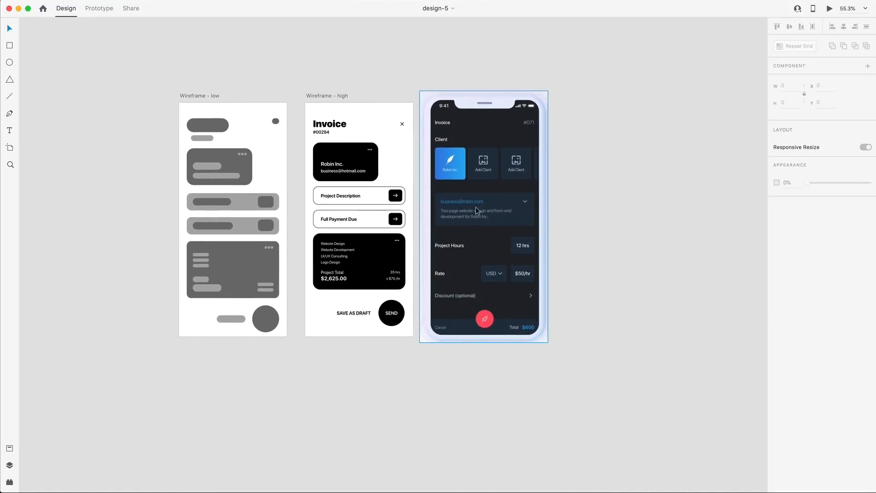
{"action": "left_click_drag", "start_coordinate": [469, 207], "coordinate": [685, 207]}
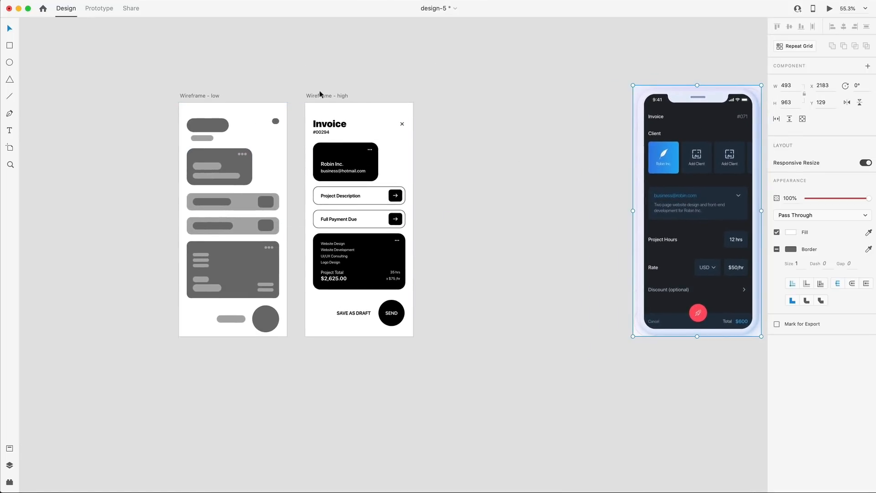
Duplicate the Wireframe - high artboard and rename the copy, typing 'UI'.
{"action": "left_click", "coordinate": [318, 97]}
{"action": "key", "text": "super+d"}
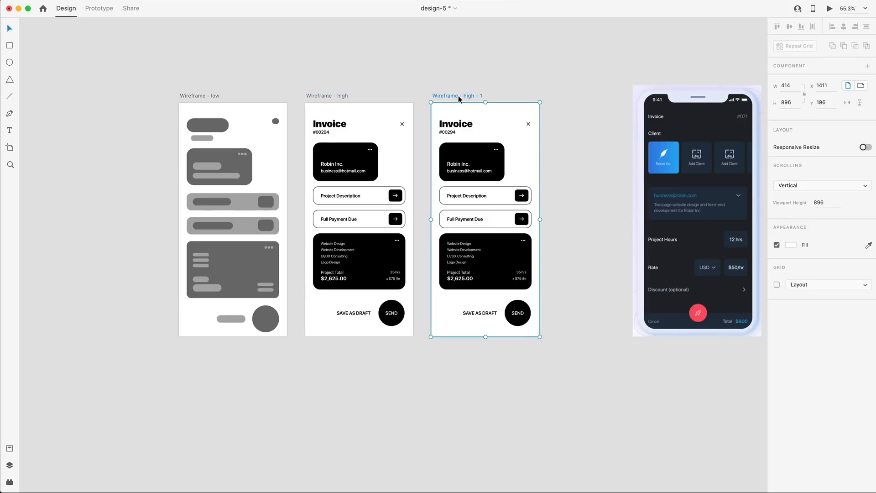
{"action": "double_click", "coordinate": [458, 96]}
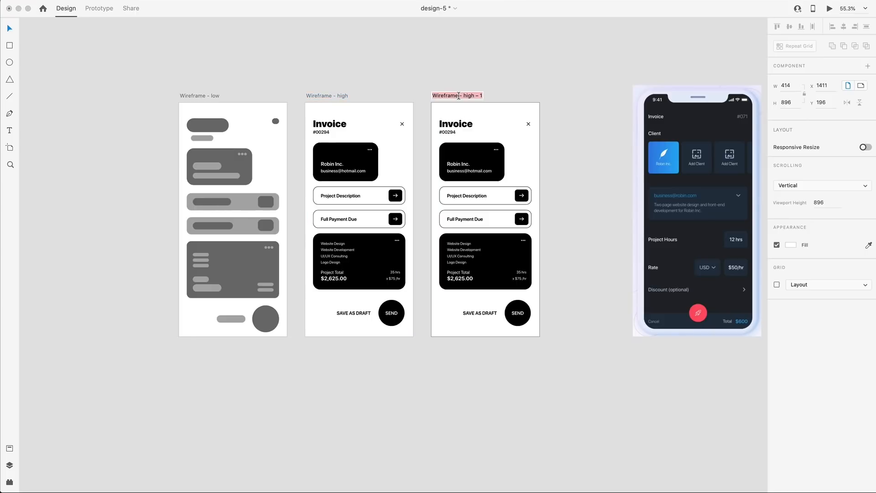
{"action": "type", "text": "UI"}
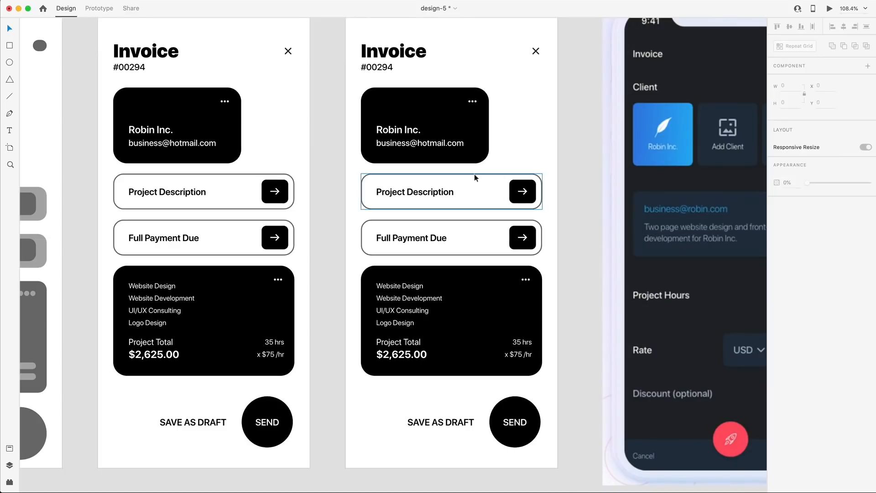
Set the Project Description and Full Payment Due card borders to pale grey #D6D6D6.
{"action": "left_click", "coordinate": [459, 177]}
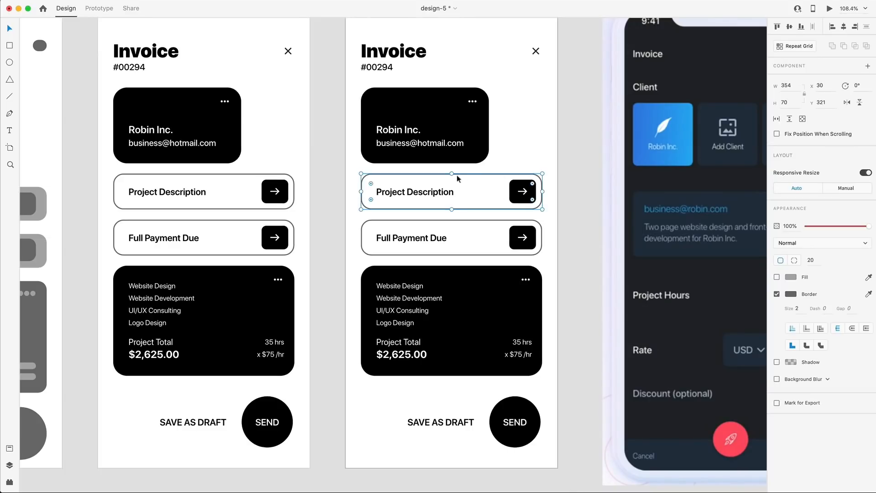
{"action": "left_click", "coordinate": [472, 222], "text": "shift"}
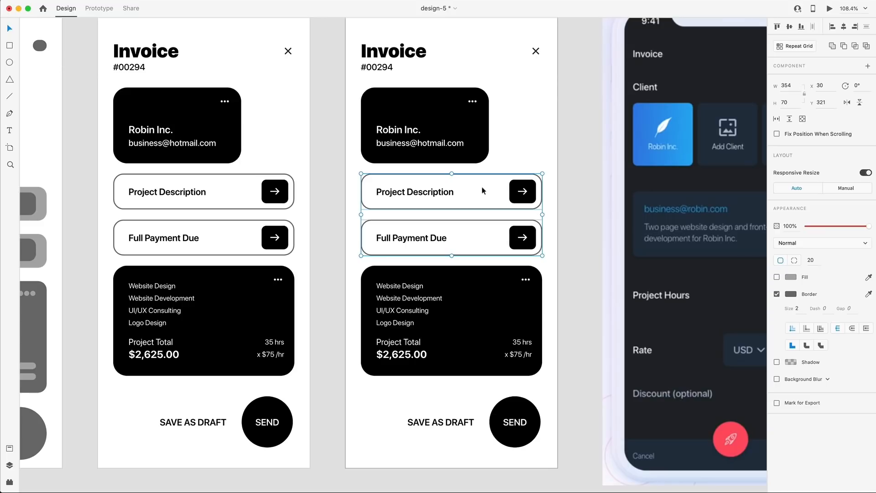
{"action": "left_click", "coordinate": [791, 294]}
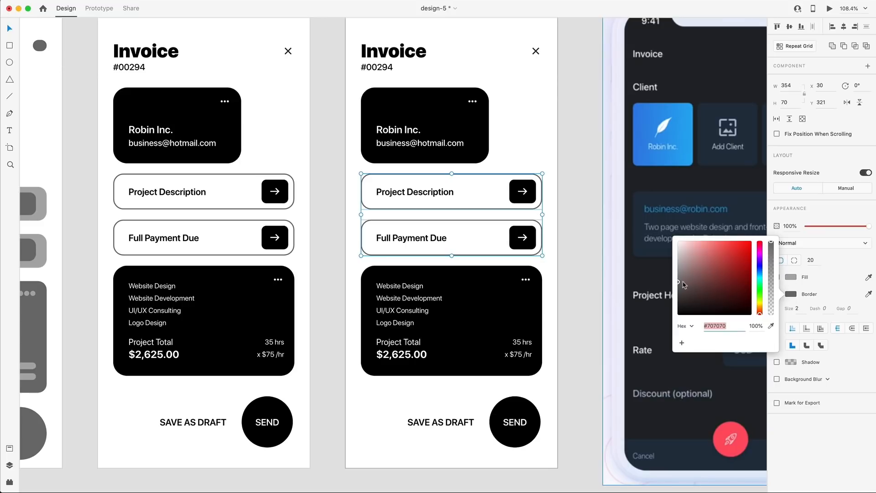
{"action": "left_click_drag", "start_coordinate": [684, 285], "coordinate": [677, 256]}
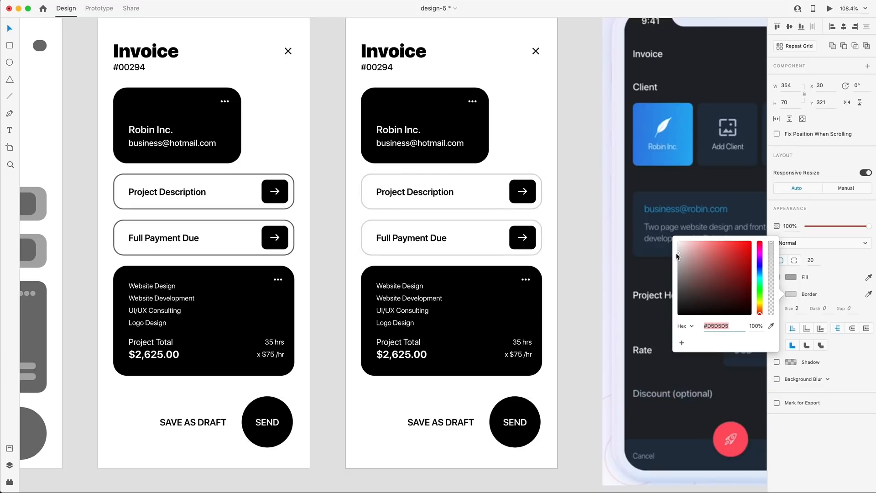
{"action": "left_click", "coordinate": [583, 202]}
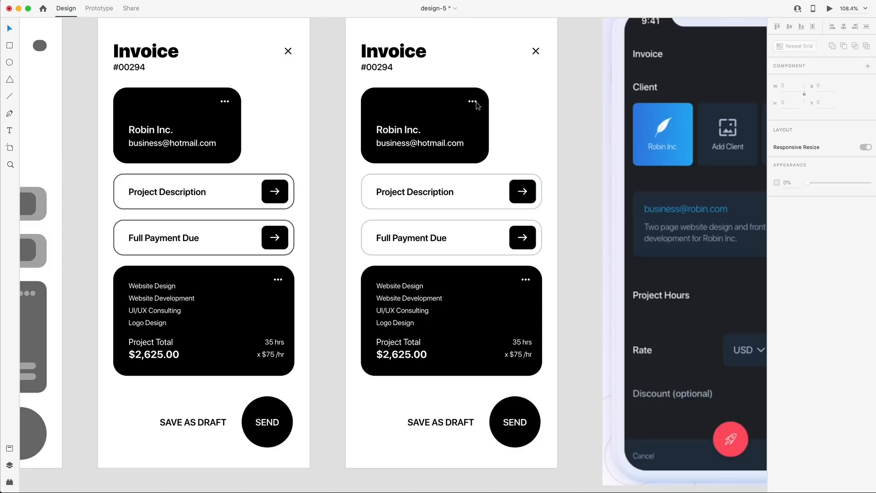
Recolour #00294, both row labels and SAVE AS DRAFT to dark grey #505050.
{"action": "left_click", "coordinate": [376, 66]}
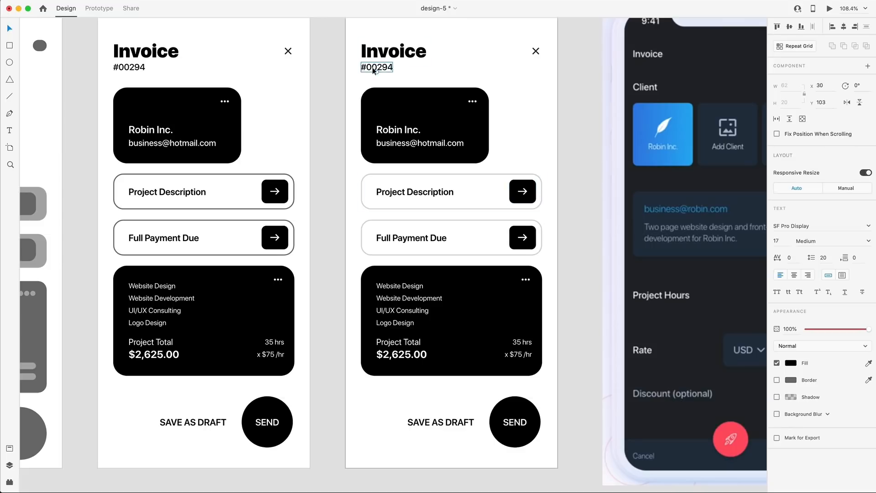
{"action": "left_click", "coordinate": [421, 193], "text": "shift"}
{"action": "left_click", "coordinate": [422, 238], "text": "shift"}
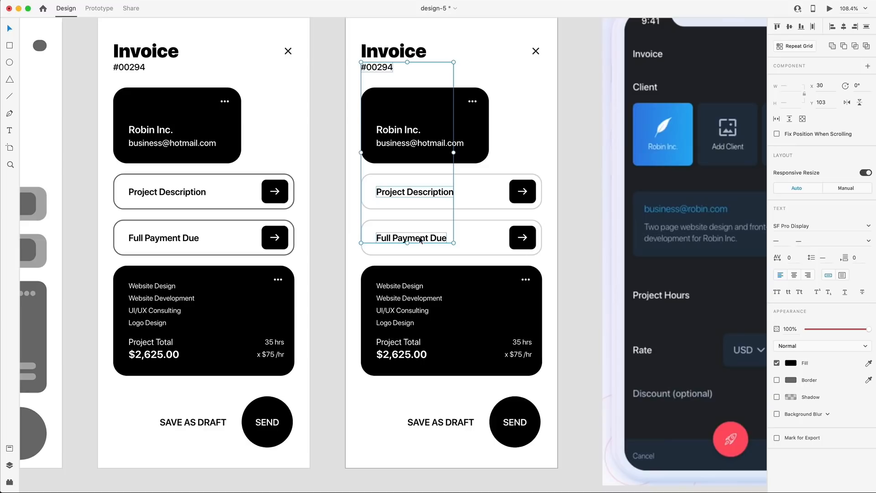
{"action": "scroll", "coordinate": [454, 285], "scroll_direction": "down", "scroll_amount": 2}
{"action": "left_click", "coordinate": [456, 388], "text": "shift"}
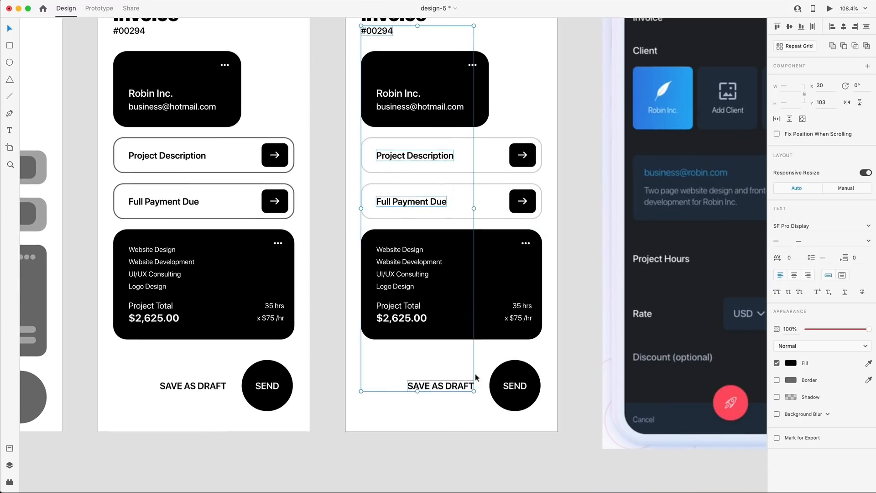
{"action": "left_click", "coordinate": [791, 364]}
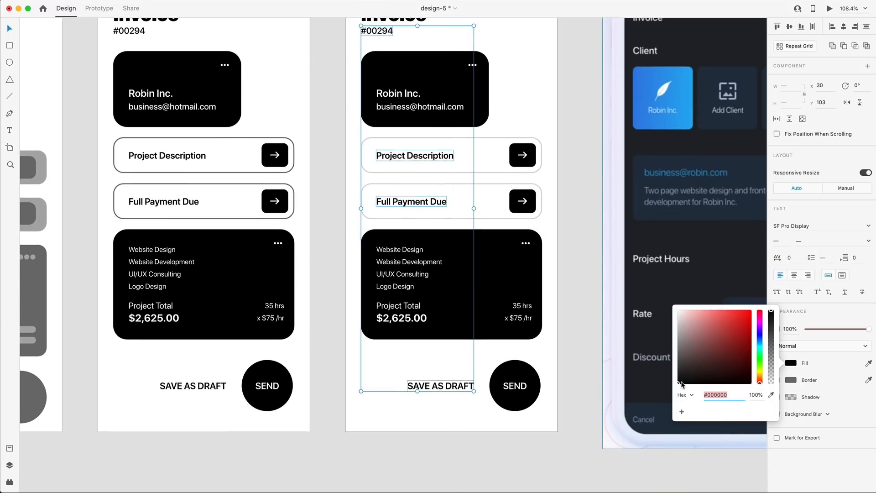
{"action": "left_click_drag", "start_coordinate": [682, 384], "coordinate": [666, 364]}
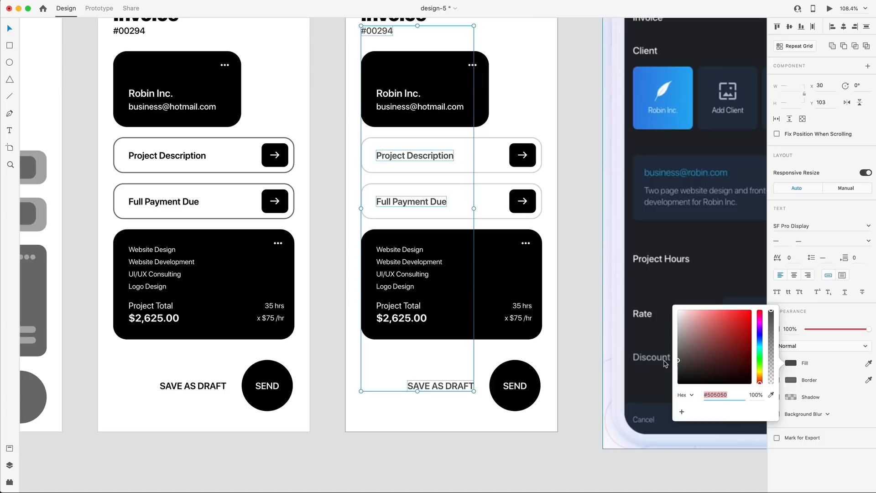
{"action": "left_click_drag", "start_coordinate": [665, 364], "coordinate": [665, 365]}
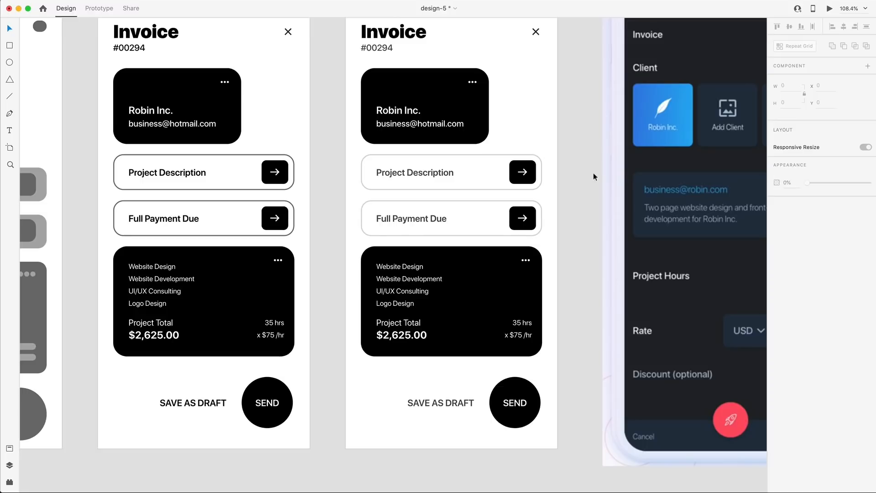
{"action": "scroll", "coordinate": [581, 201], "scroll_direction": "up", "scroll_amount": 1}
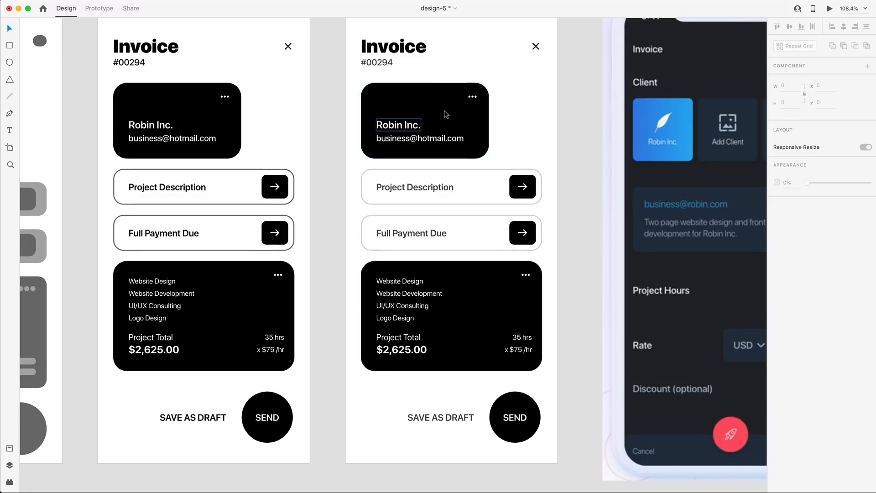
{"action": "left_click", "coordinate": [396, 125]}
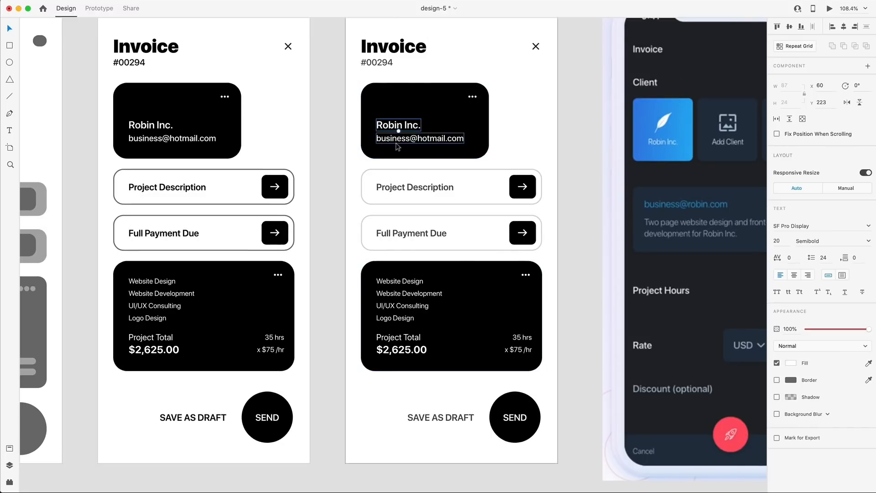
{"action": "left_click", "coordinate": [396, 142], "text": "shift"}
{"action": "key", "text": "alt"}
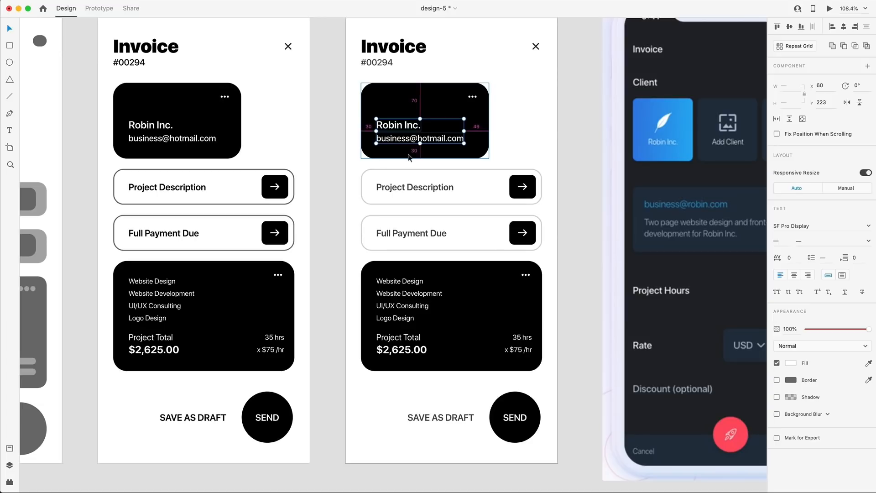
{"action": "key", "text": "Escape"}
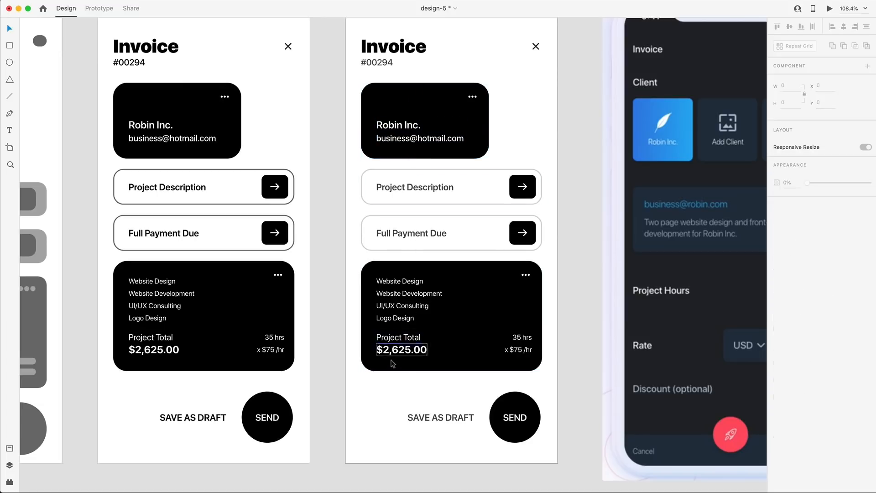
{"action": "left_click", "coordinate": [524, 342]}
{"action": "key", "text": "alt"}
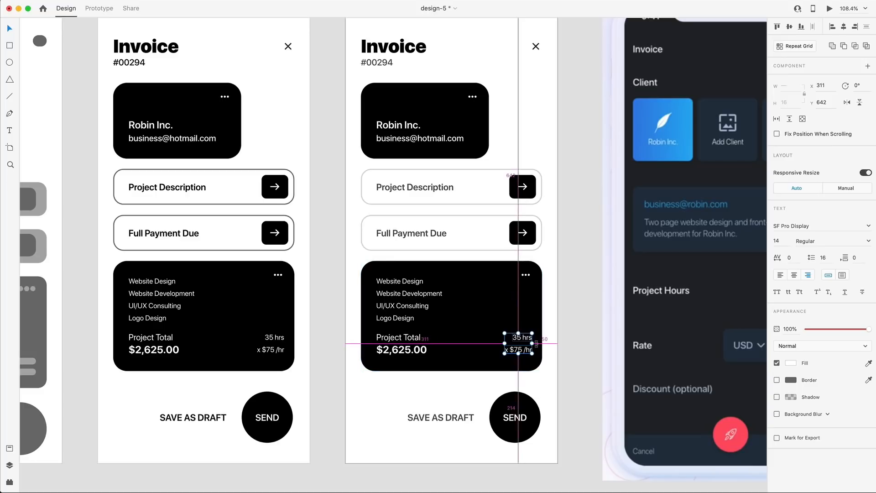
{"action": "left_click", "coordinate": [518, 349]}
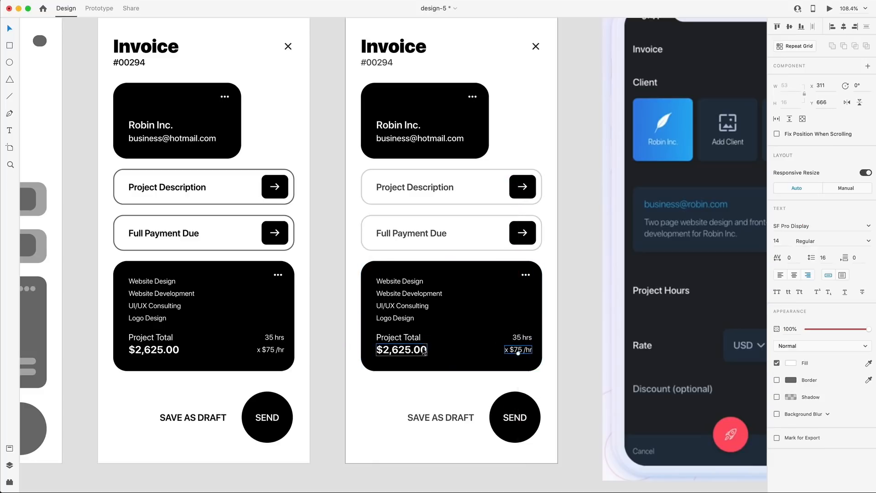
{"action": "key", "text": "Down"}
{"action": "key", "text": "Down"}
{"action": "key", "text": "Down"}
{"action": "key", "text": "Down"}
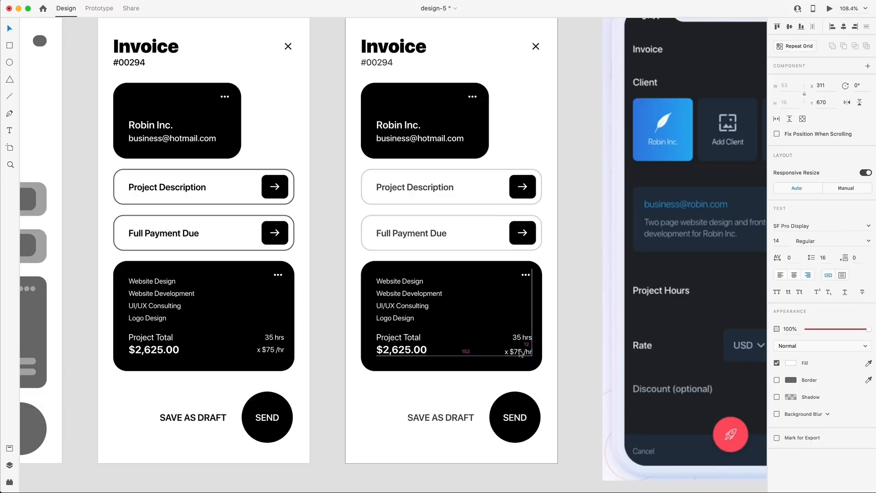
{"action": "left_click", "coordinate": [498, 366]}
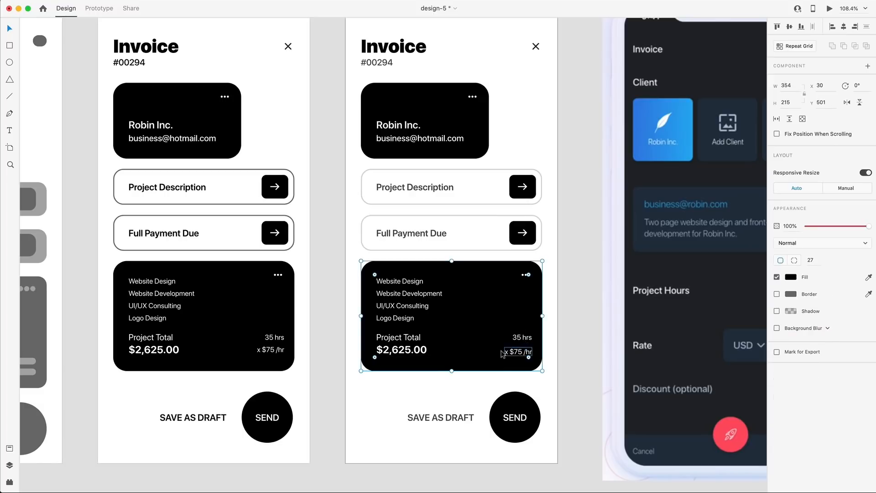
{"action": "key", "text": "super+z"}
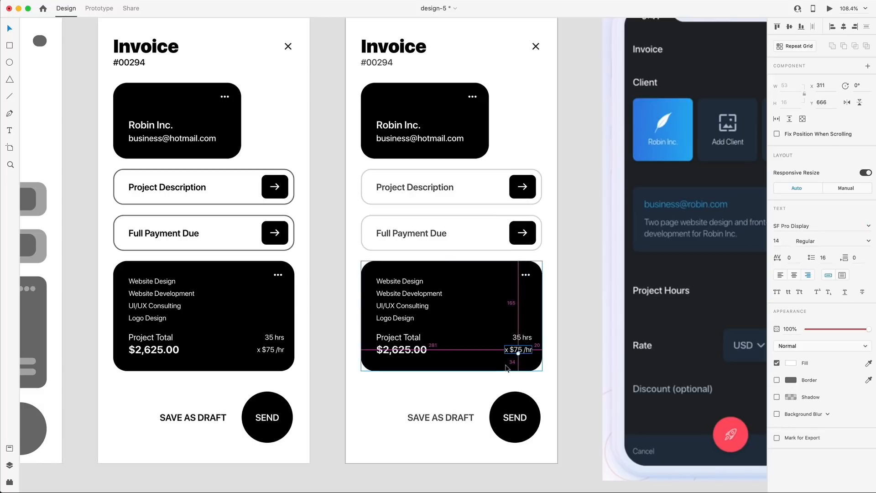
{"action": "left_click", "coordinate": [499, 324]}
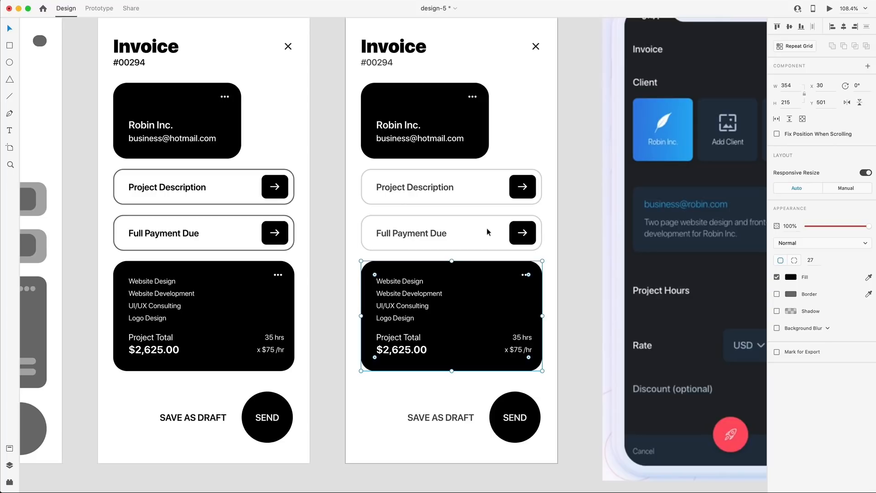
{"action": "left_click", "coordinate": [472, 96]}
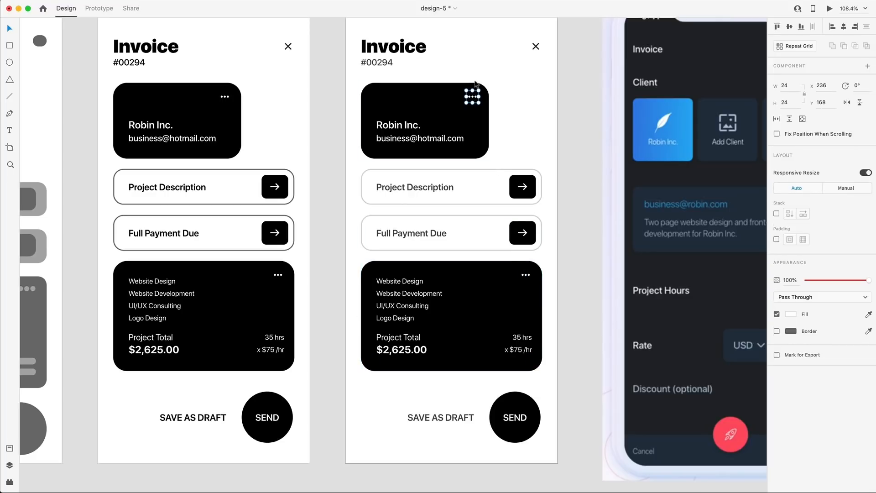
{"action": "scroll", "coordinate": [472, 98], "scroll_direction": "up", "scroll_amount": 5}
{"action": "key", "text": "alt"}
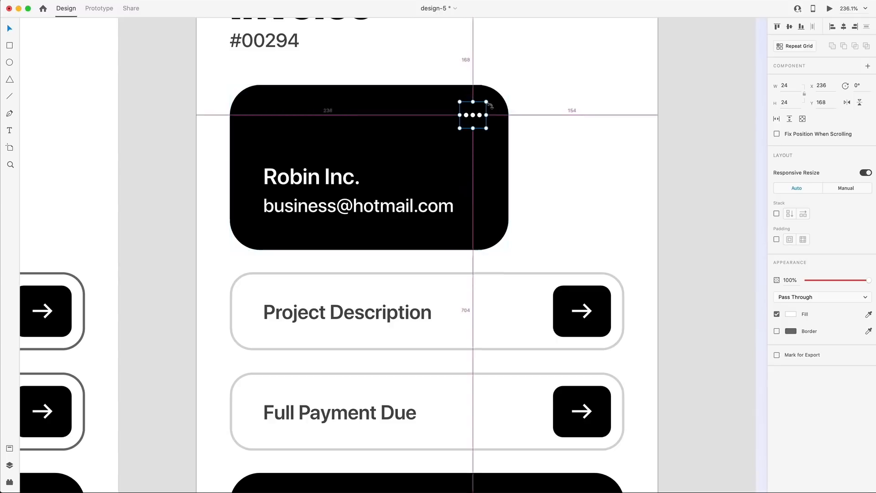
{"action": "left_click", "coordinate": [523, 178]}
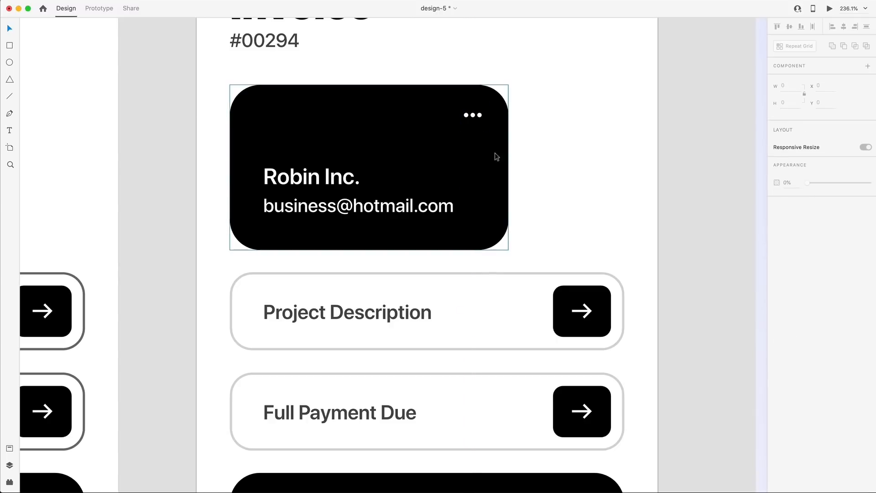
{"action": "left_click", "coordinate": [473, 115]}
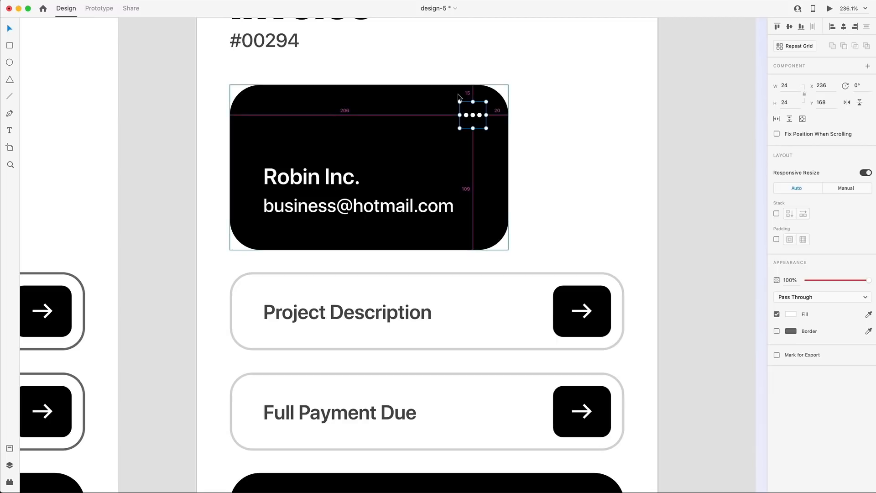
{"action": "key", "text": "Down"}
{"action": "key", "text": "Down"}
{"action": "key", "text": "Down"}
{"action": "key", "text": "Down"}
{"action": "key", "text": "Down"}
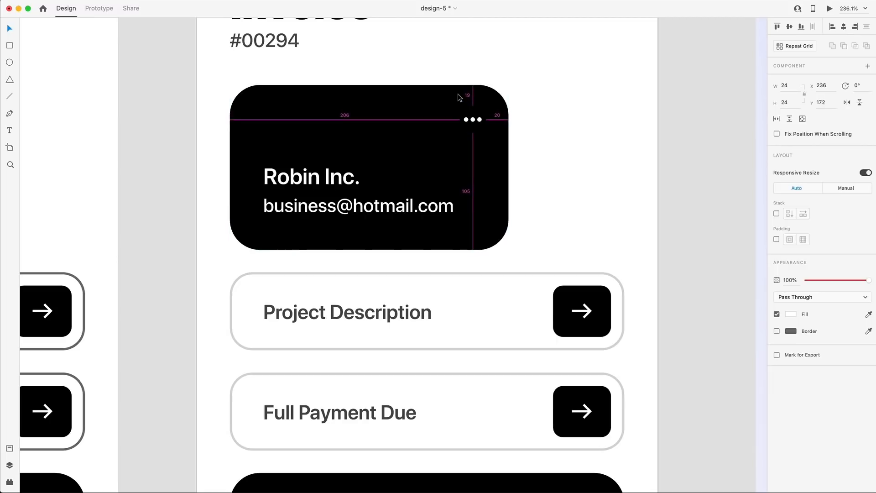
{"action": "key", "text": "shift+Left"}
{"action": "key", "text": "shift+Down"}
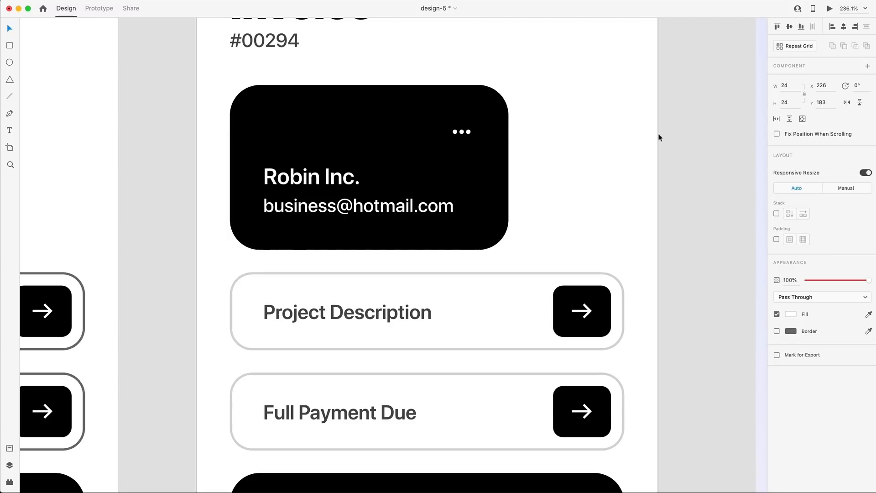
{"action": "left_click", "coordinate": [569, 142]}
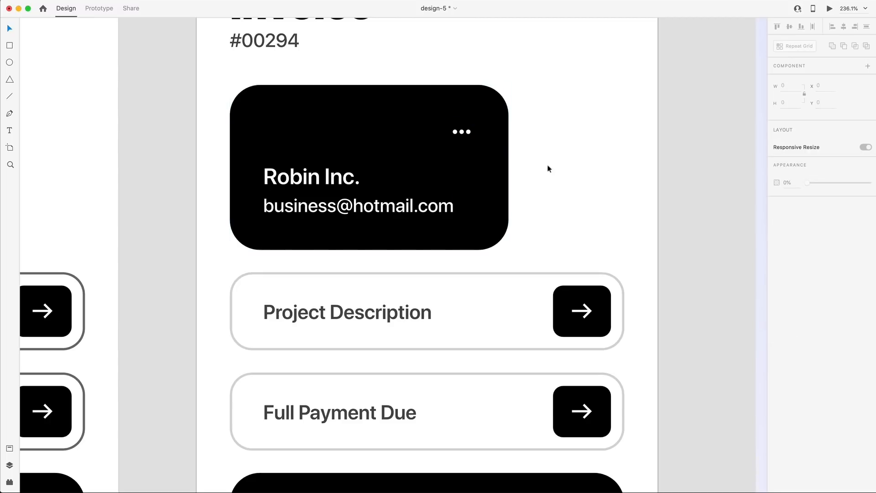
{"action": "left_click", "coordinate": [456, 132]}
{"action": "key", "text": "shift+Up"}
{"action": "key", "text": "shift+Right"}
{"action": "key", "text": "alt"}
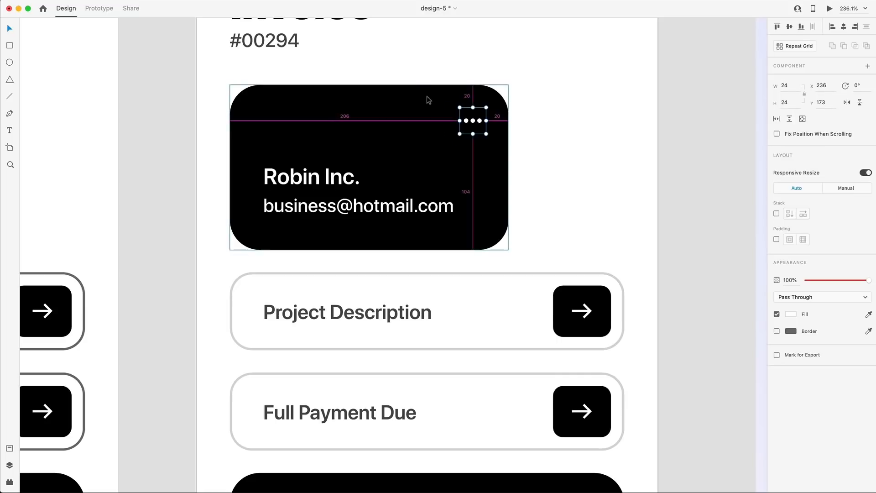
{"action": "key", "text": "Up"}
{"action": "key", "text": "Up"}
{"action": "key", "text": "Up"}
{"action": "key", "text": "Up"}
{"action": "key", "text": "Up"}
{"action": "key", "text": "alt"}
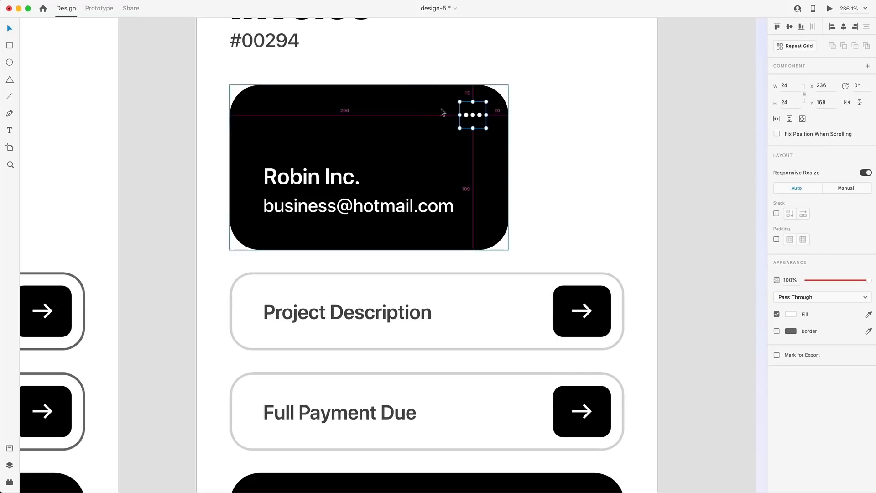
{"action": "left_click", "coordinate": [582, 180]}
{"action": "scroll", "coordinate": [578, 190], "scroll_direction": "down", "scroll_amount": 5}
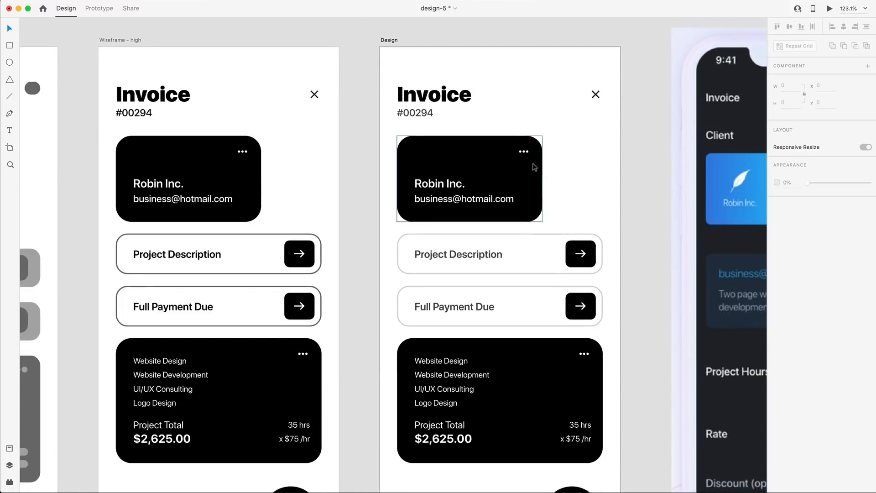
Move the dark phone mockup further right, leaving empty canvas beside the Design artboard.
{"action": "scroll", "coordinate": [577, 268], "scroll_direction": "down", "scroll_amount": 3}
{"action": "scroll", "coordinate": [578, 268], "scroll_direction": "right", "scroll_amount": 2}
{"action": "scroll", "coordinate": [577, 268], "scroll_direction": "down", "scroll_amount": 3}
{"action": "scroll", "coordinate": [577, 268], "scroll_direction": "right", "scroll_amount": 1}
{"action": "double_click", "coordinate": [527, 243]}
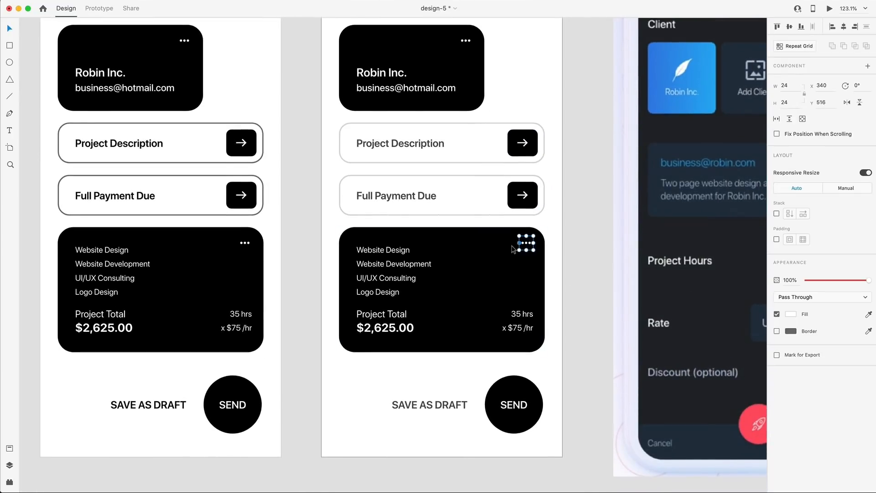
{"action": "left_click", "coordinate": [553, 248]}
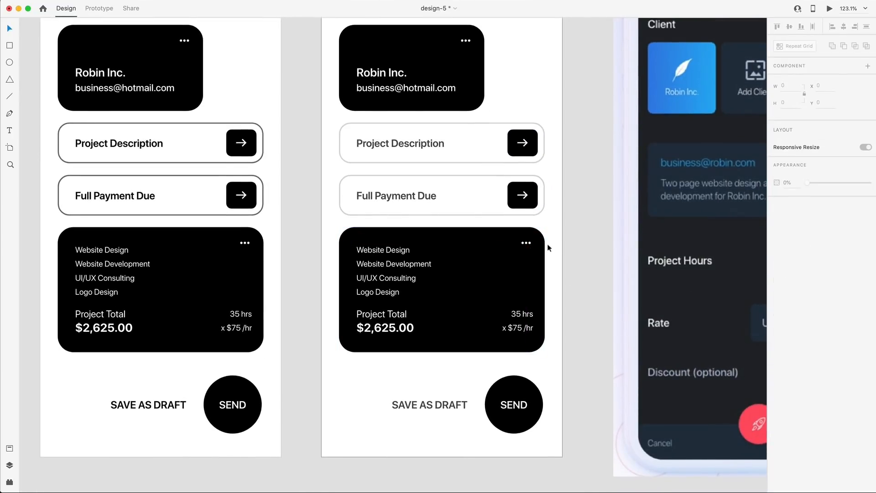
{"action": "scroll", "coordinate": [549, 248], "scroll_direction": "down", "scroll_amount": 2}
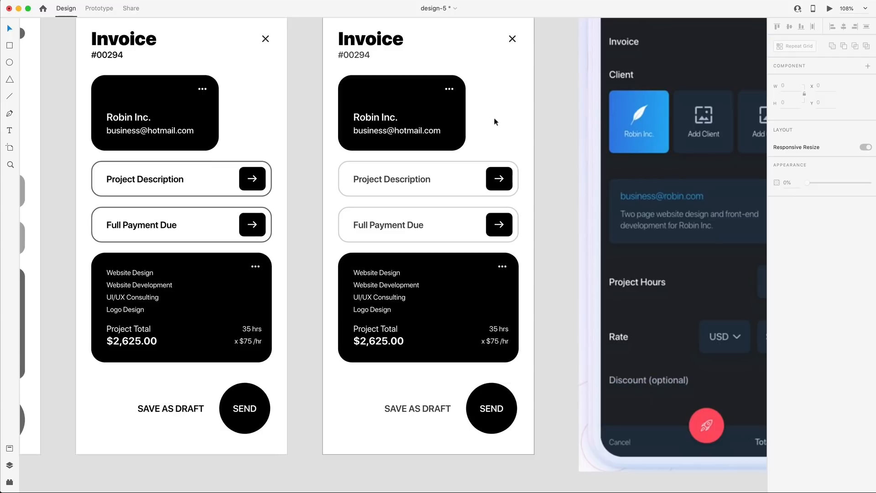
{"action": "scroll", "coordinate": [493, 116], "scroll_direction": "down", "scroll_amount": 3}
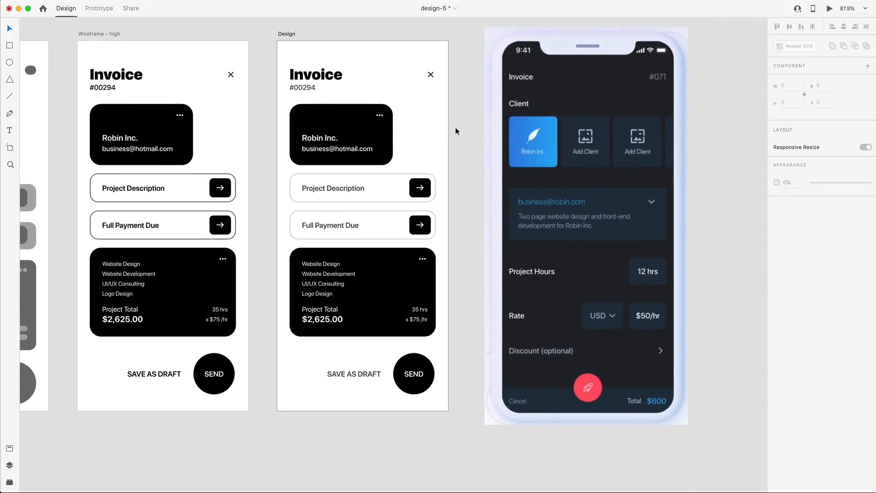
{"action": "left_click", "coordinate": [509, 139]}
{"action": "left_click_drag", "start_coordinate": [510, 139], "coordinate": [728, 141]}
{"action": "key", "text": "Escape"}
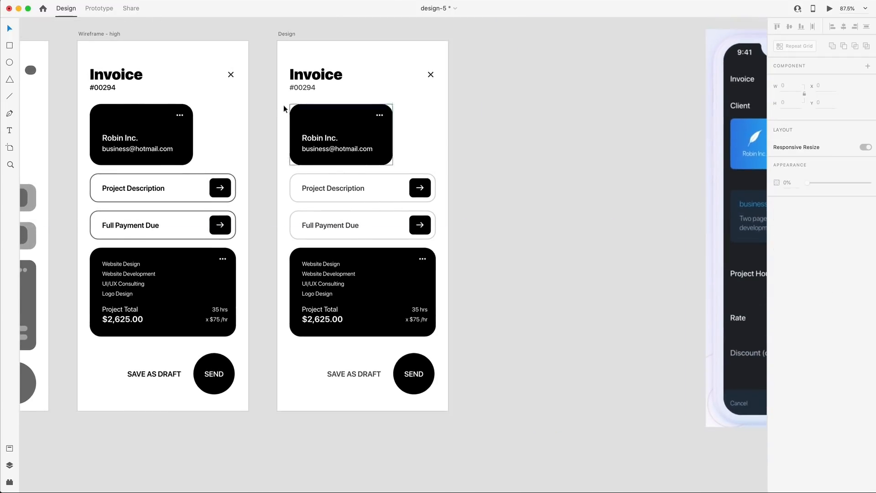
{"action": "scroll", "coordinate": [283, 109], "scroll_direction": "down", "scroll_amount": 2}
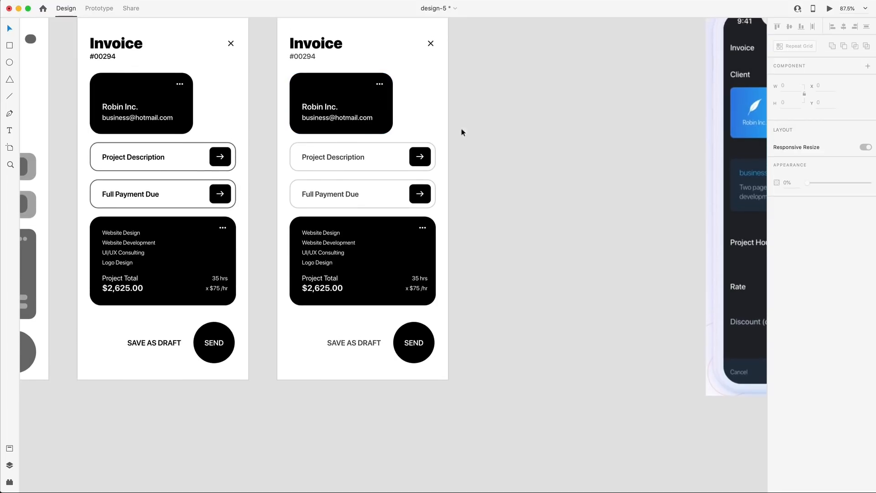
Copy the client and totals cards' black shapes onto empty canvas beside the artboard.
{"action": "left_click_drag", "start_coordinate": [384, 104], "coordinate": [564, 106]}
{"action": "left_click_drag", "start_coordinate": [385, 253], "coordinate": [574, 236]}
{"action": "left_click", "coordinate": [579, 215]}
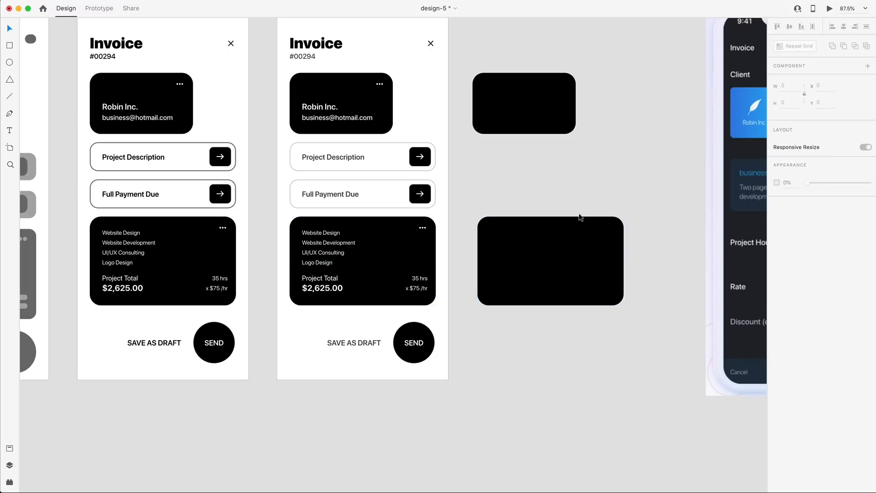
Zoom in and select the lower and upper standalone black cards.
{"action": "scroll", "coordinate": [612, 216], "scroll_direction": "down", "scroll_amount": 3}
{"action": "scroll", "coordinate": [611, 216], "scroll_direction": "right", "scroll_amount": 3}
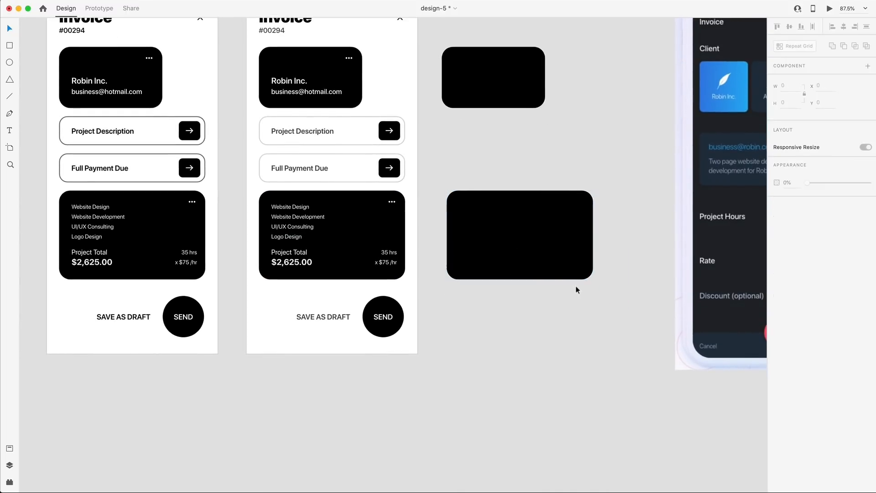
{"action": "scroll", "coordinate": [576, 285], "scroll_direction": "up", "scroll_amount": 5}
{"action": "left_click", "coordinate": [564, 270]}
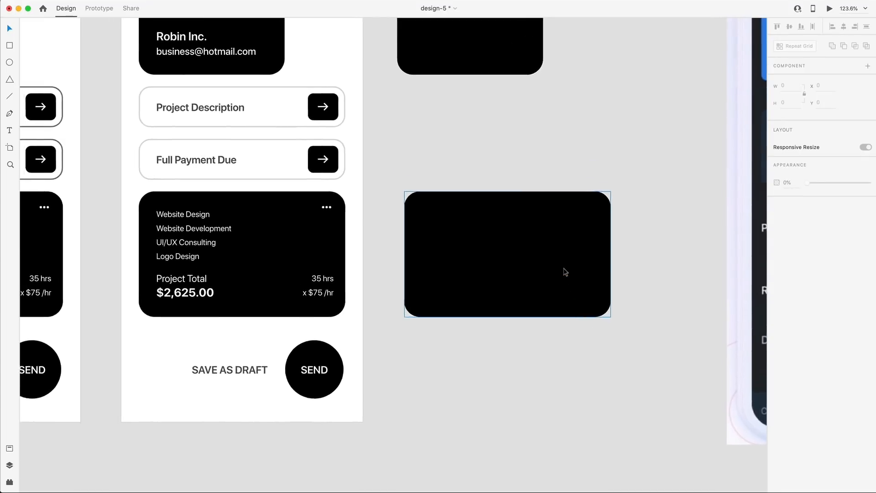
{"action": "scroll", "coordinate": [565, 271], "scroll_direction": "up", "scroll_amount": 5}
{"action": "left_click", "coordinate": [479, 97]}
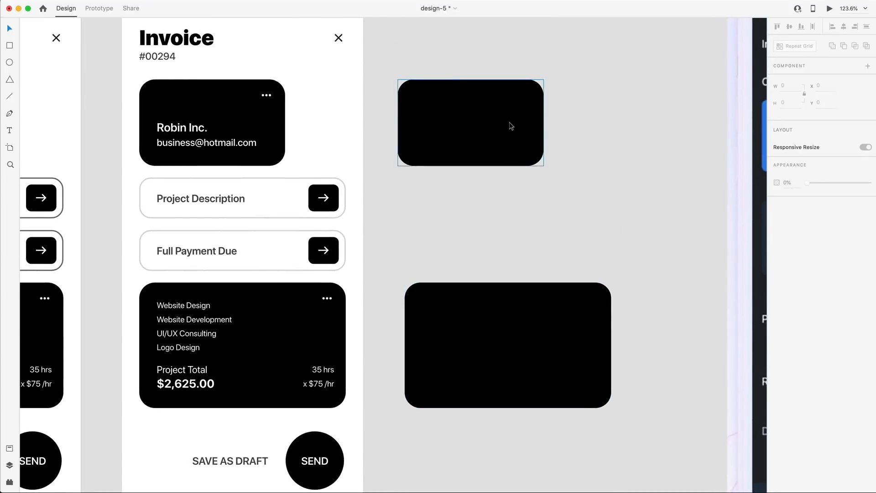
{"action": "scroll", "coordinate": [511, 127], "scroll_direction": "up", "scroll_amount": 2}
{"action": "scroll", "coordinate": [511, 127], "scroll_direction": "left", "scroll_amount": 1}
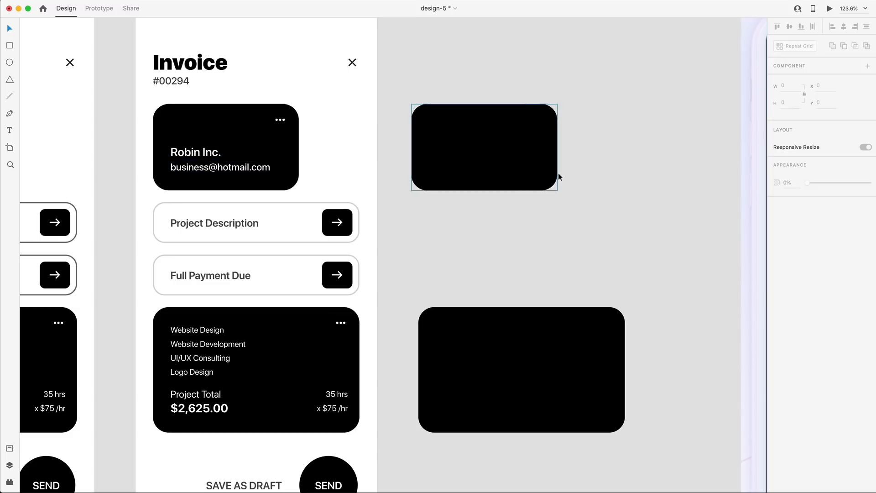
Draw a square over the upper black card with no fill and a 20 px border.
{"action": "left_click", "coordinate": [9, 46]}
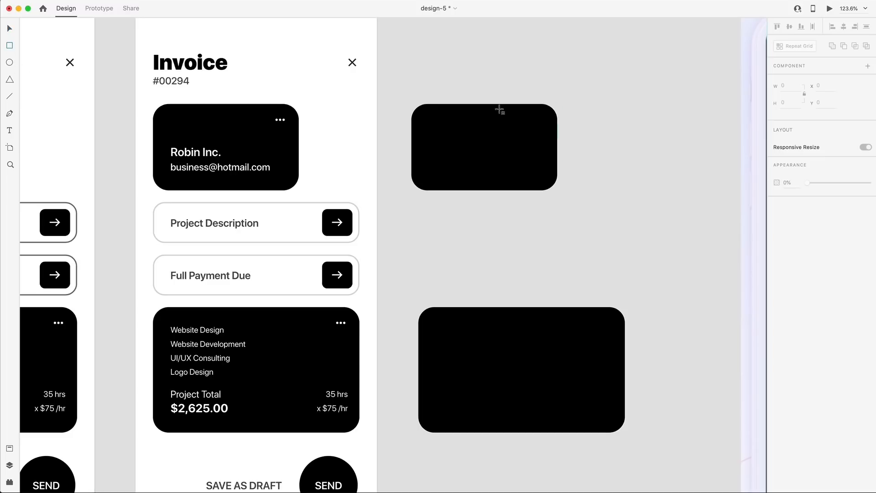
{"action": "mouse_move", "coordinate": [487, 98]}
{"action": "left_mouse_down"}
{"action": "mouse_move", "coordinate": [583, 193]}
{"action": "mouse_move", "coordinate": [591, 140]}
{"action": "left_mouse_up"}
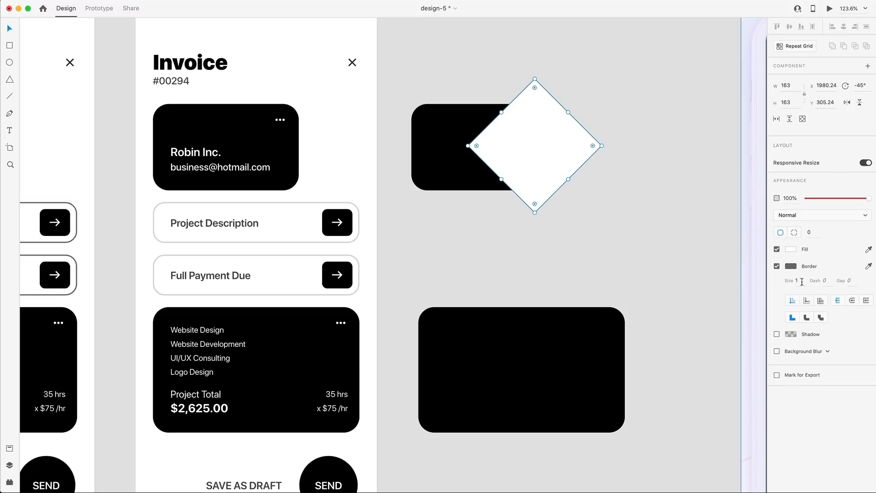
{"action": "left_click", "coordinate": [776, 249]}
{"action": "left_click", "coordinate": [798, 280]}
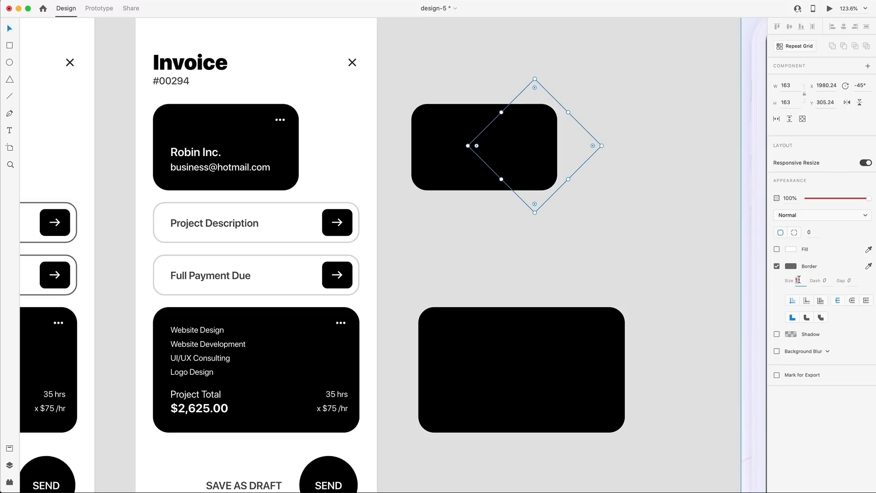
{"action": "type", "text": "20"}
{"action": "key", "text": "Return"}
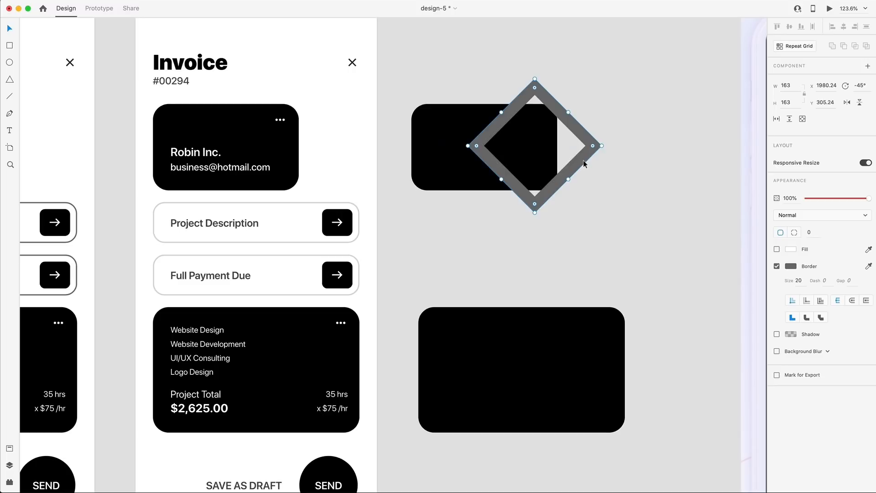
Position the diamond further right on the card and place a copy above it.
{"action": "left_click_drag", "start_coordinate": [583, 161], "coordinate": [635, 170]}
{"action": "left_click_drag", "start_coordinate": [637, 166], "coordinate": [638, 166]}
{"action": "left_click_drag", "start_coordinate": [555, 207], "coordinate": [501, 122]}
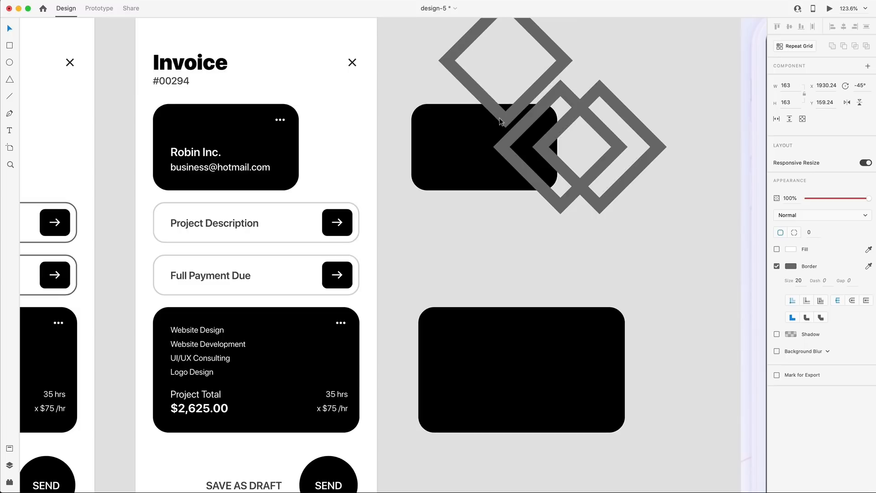
{"action": "left_click_drag", "start_coordinate": [500, 122], "coordinate": [500, 121]}
{"action": "left_click", "coordinate": [475, 212]}
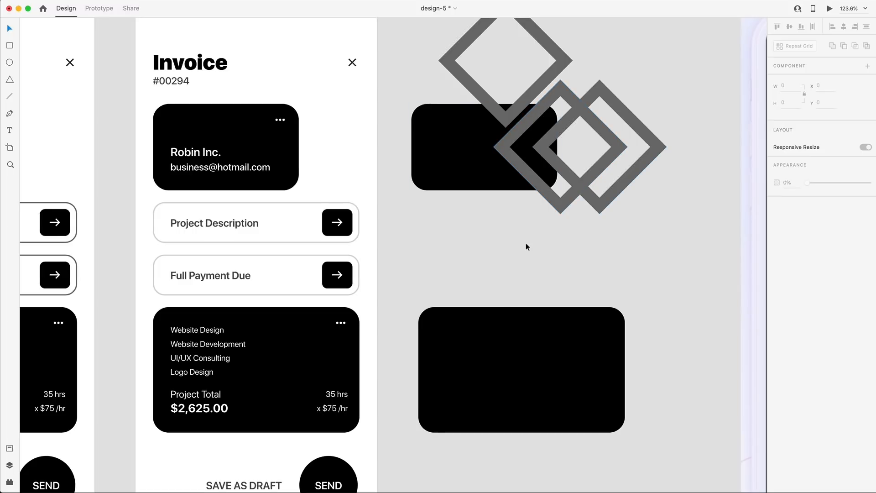
{"action": "scroll", "coordinate": [527, 243], "scroll_direction": "up", "scroll_amount": 1}
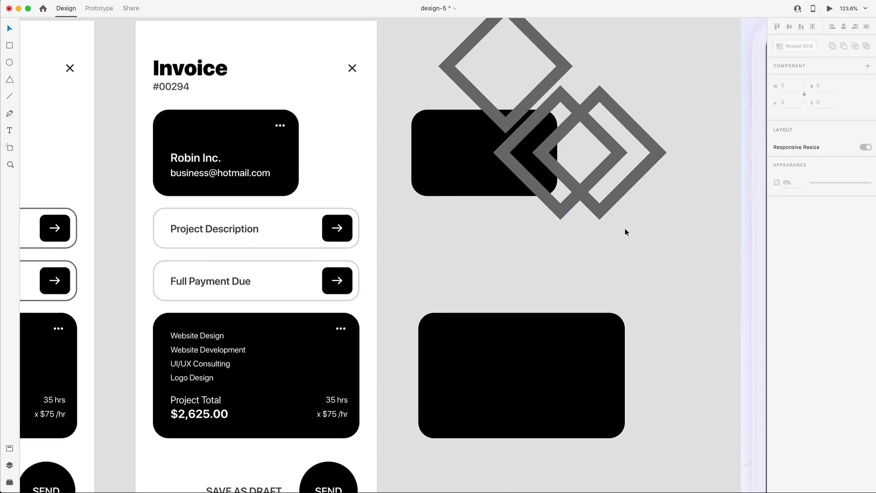
Select the three diamond outlines and make their borders near-black #282828, sampled from the black card.
{"action": "left_click_drag", "start_coordinate": [638, 240], "coordinate": [596, 154]}
{"action": "left_click", "coordinate": [555, 57], "text": "shift"}
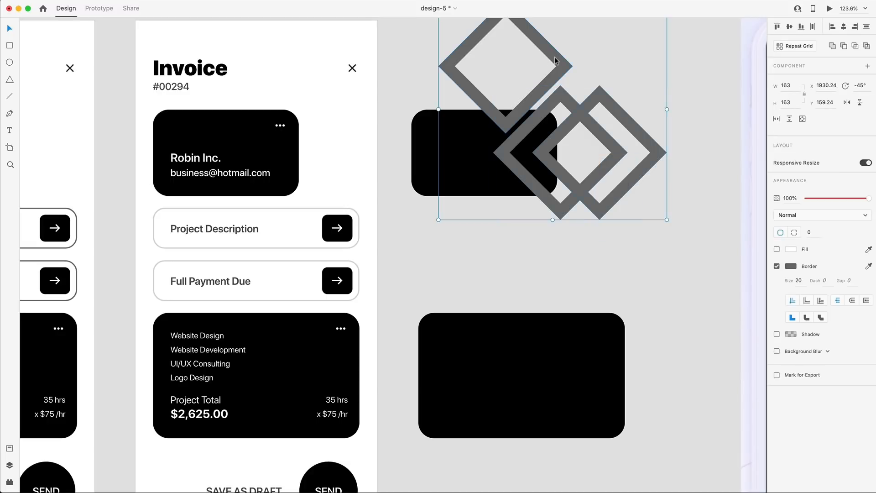
{"action": "left_click", "coordinate": [791, 266]}
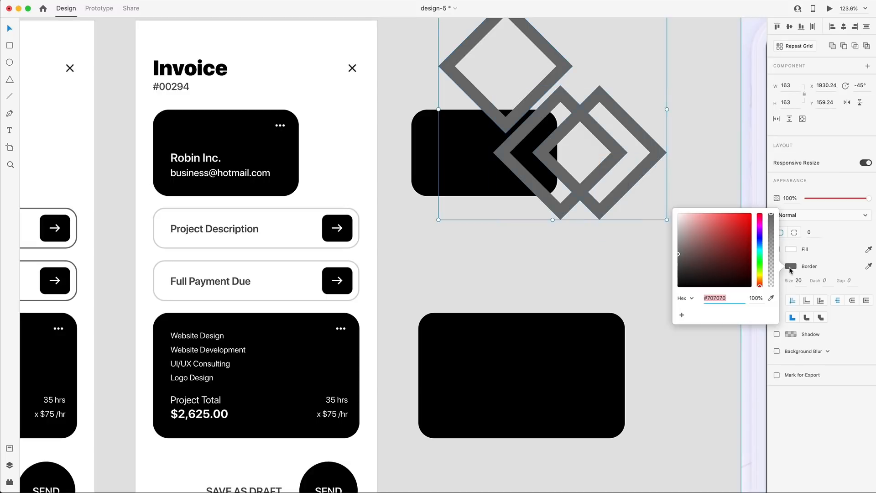
{"action": "left_click", "coordinate": [771, 299]}
{"action": "left_click", "coordinate": [479, 153]}
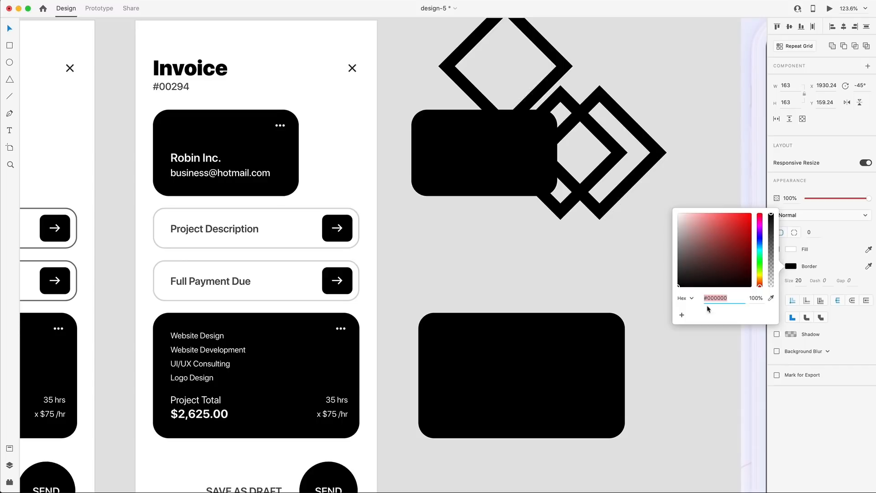
{"action": "left_click_drag", "start_coordinate": [681, 288], "coordinate": [675, 277]}
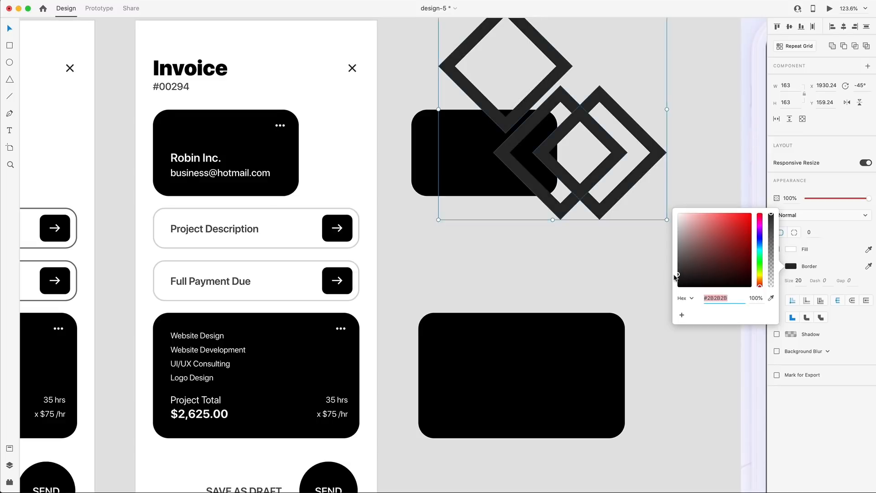
{"action": "left_click", "coordinate": [674, 275]}
Bring the upper black card to the front and mask the diamond outlines inside it.
{"action": "left_click", "coordinate": [549, 259]}
{"action": "left_click", "coordinate": [471, 176]}
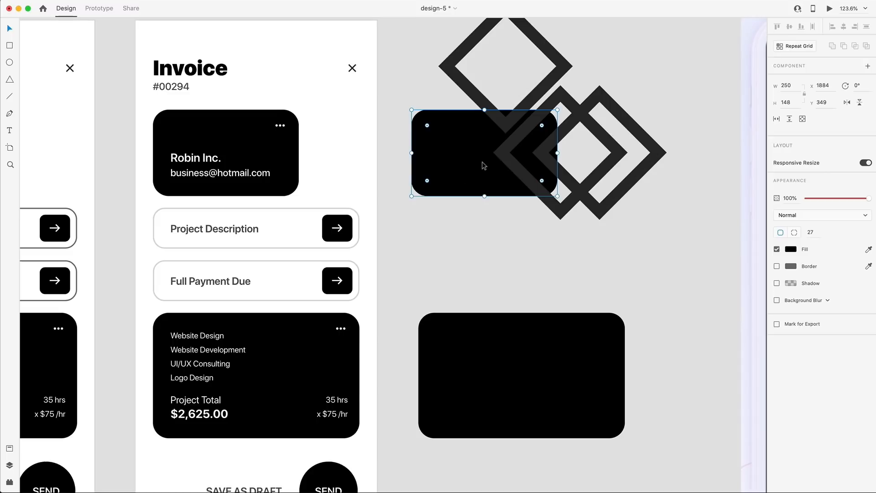
{"action": "key", "text": "super+shift+bracketright"}
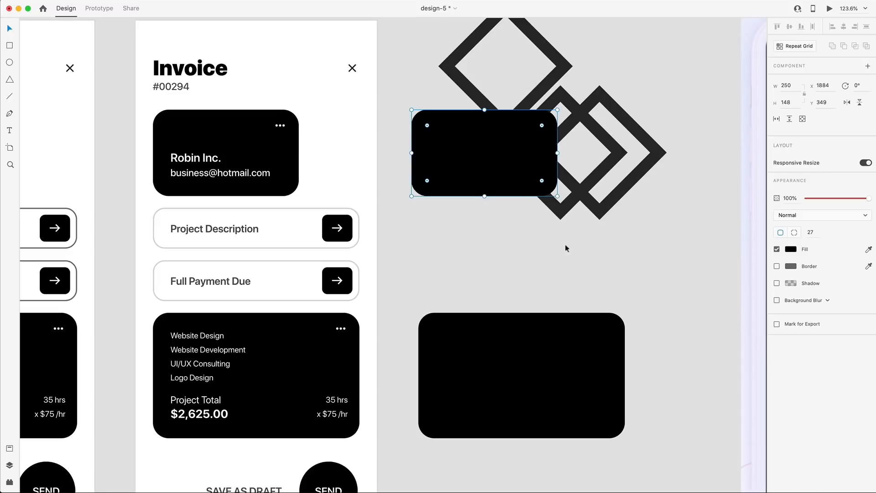
{"action": "left_click_drag", "start_coordinate": [561, 262], "coordinate": [442, 39]}
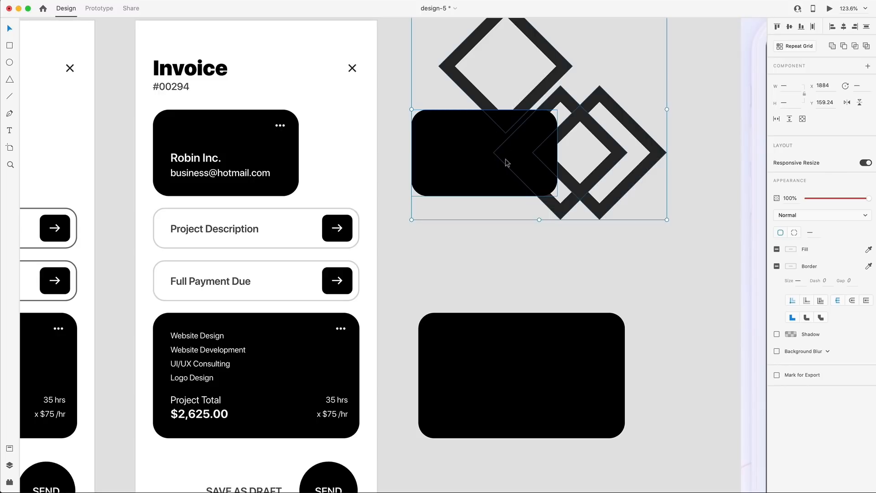
{"action": "key", "text": "super+shift+m"}
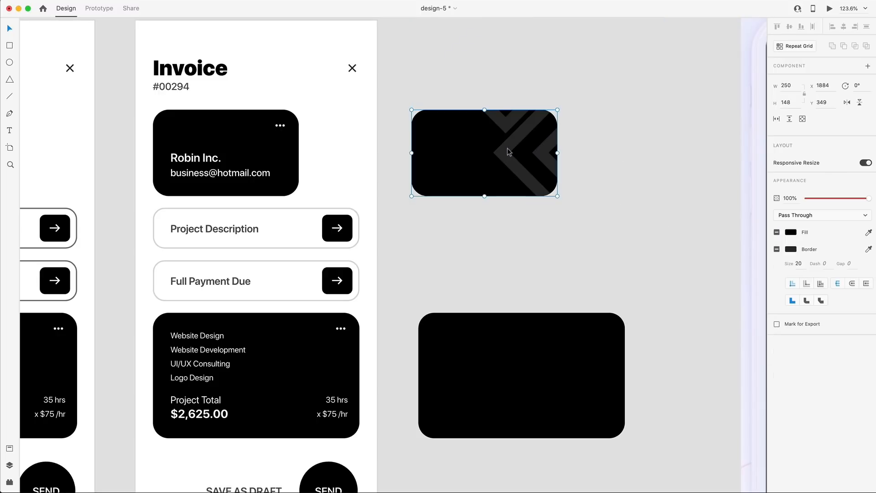
Move the patterned black card up and to the right.
{"action": "left_click", "coordinate": [579, 206]}
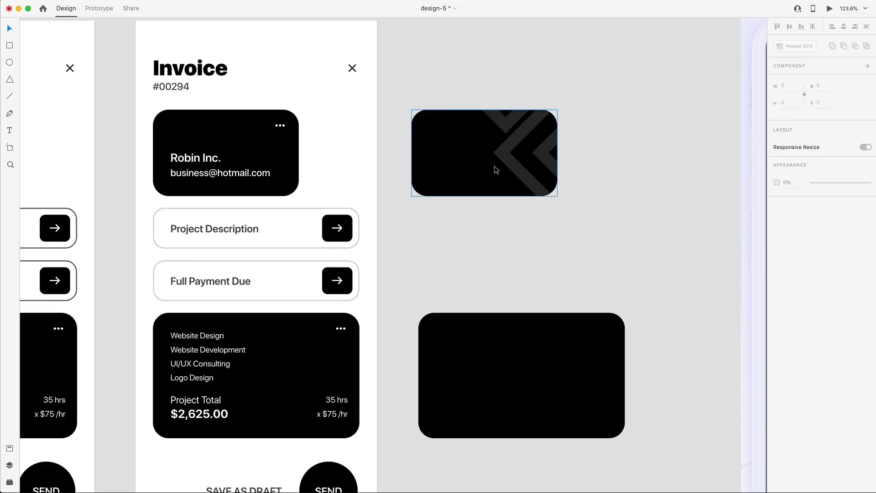
{"action": "left_click_drag", "start_coordinate": [459, 178], "coordinate": [559, 143]}
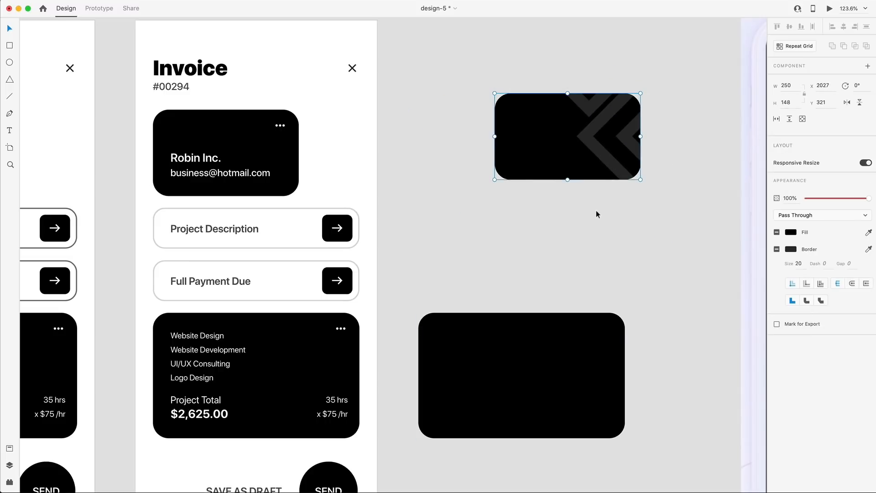
{"action": "scroll", "coordinate": [596, 210], "scroll_direction": "left", "scroll_amount": 1}
Move the patterned card into the Invoice screen, stacked above the Robin Inc. client card.
{"action": "scroll", "coordinate": [579, 196], "scroll_direction": "left", "scroll_amount": 5}
{"action": "left_click_drag", "start_coordinate": [651, 137], "coordinate": [346, 157]}
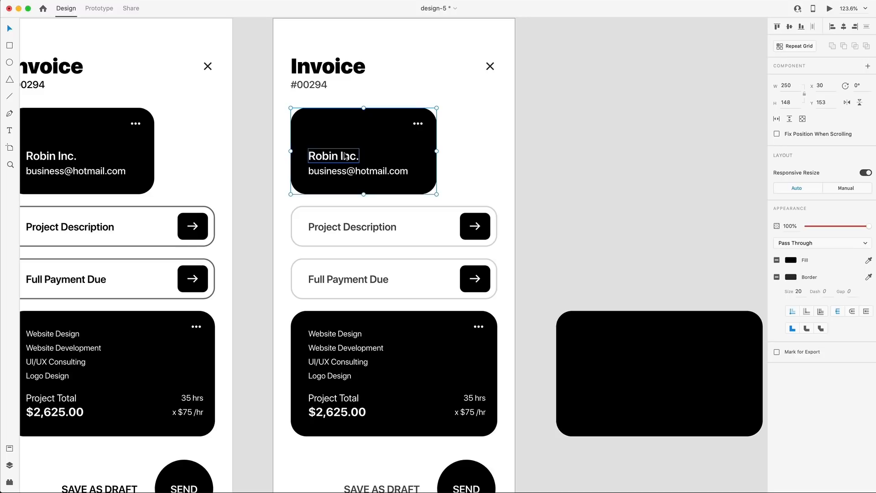
{"action": "key", "text": "super+]"}
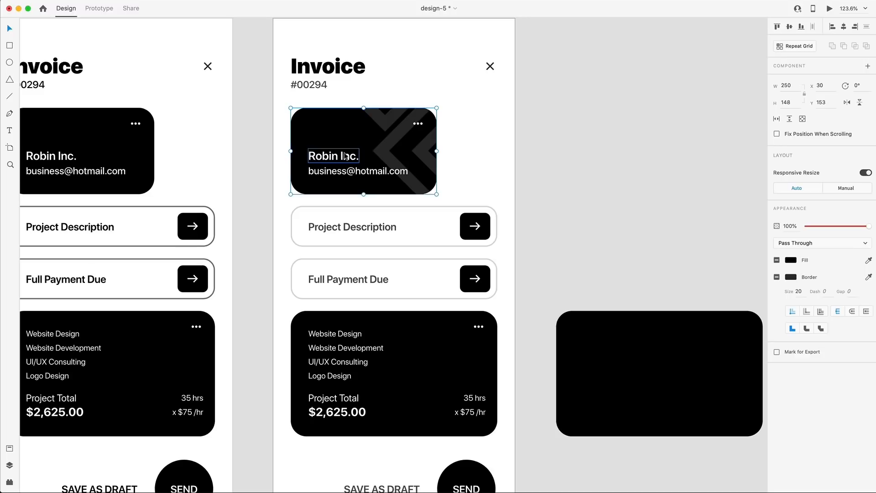
{"action": "key", "text": "super+["}
{"action": "key", "text": "super+]"}
{"action": "scroll", "coordinate": [345, 156], "scroll_direction": "up", "scroll_amount": 5}
Inside the mask, darken the three diamond outline borders to #1F1F1F.
{"action": "double_click", "coordinate": [485, 144]}
{"action": "left_click", "coordinate": [485, 143]}
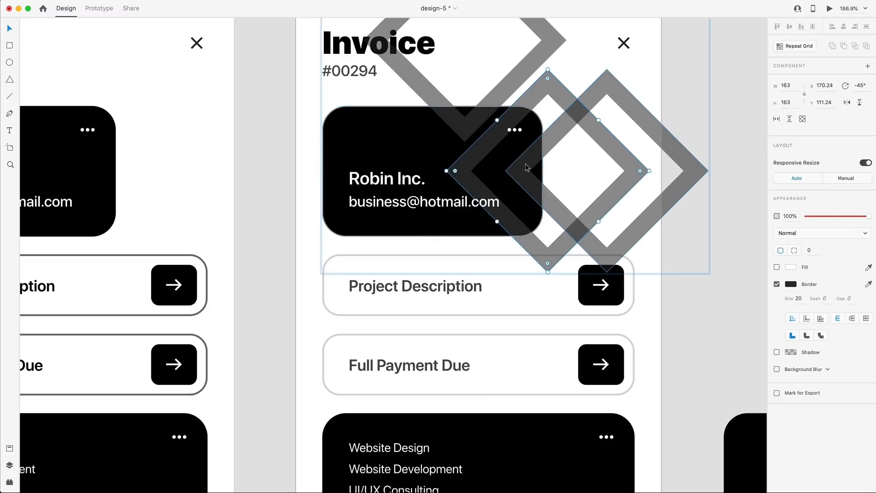
{"action": "left_click", "coordinate": [525, 165], "text": "shift"}
{"action": "left_click", "coordinate": [451, 117], "text": "shift"}
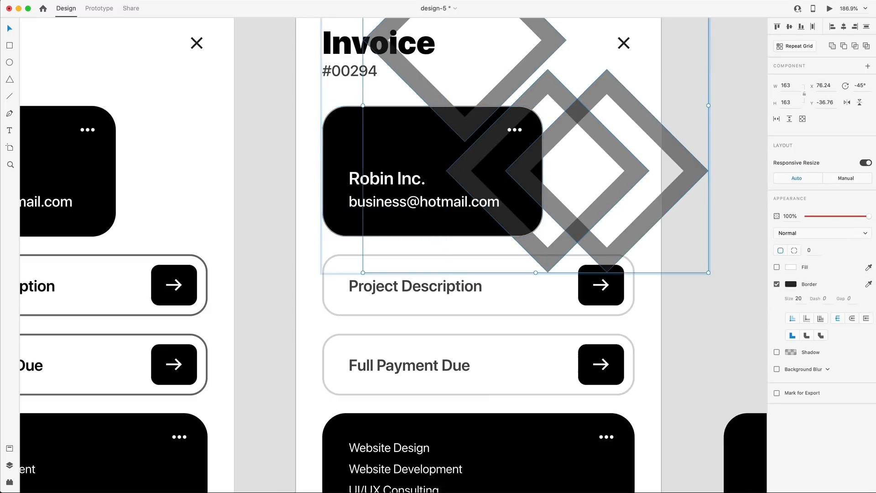
{"action": "left_click", "coordinate": [791, 284]}
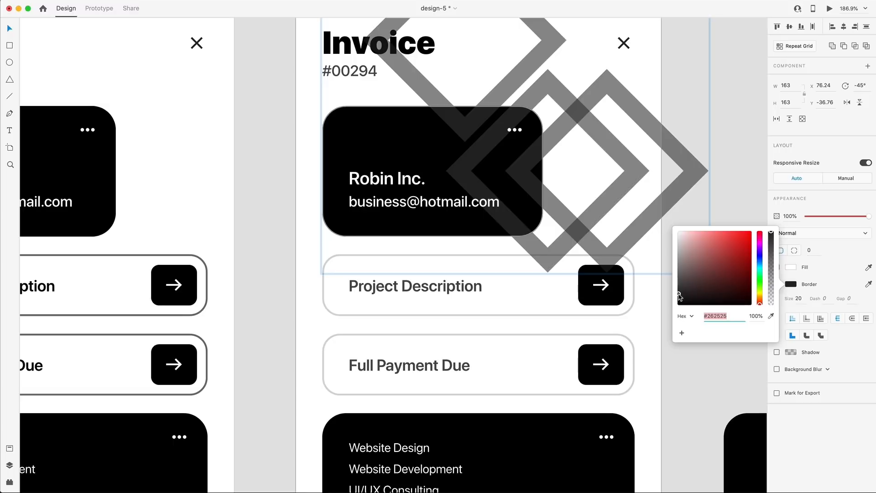
{"action": "left_click_drag", "start_coordinate": [679, 296], "coordinate": [679, 299]}
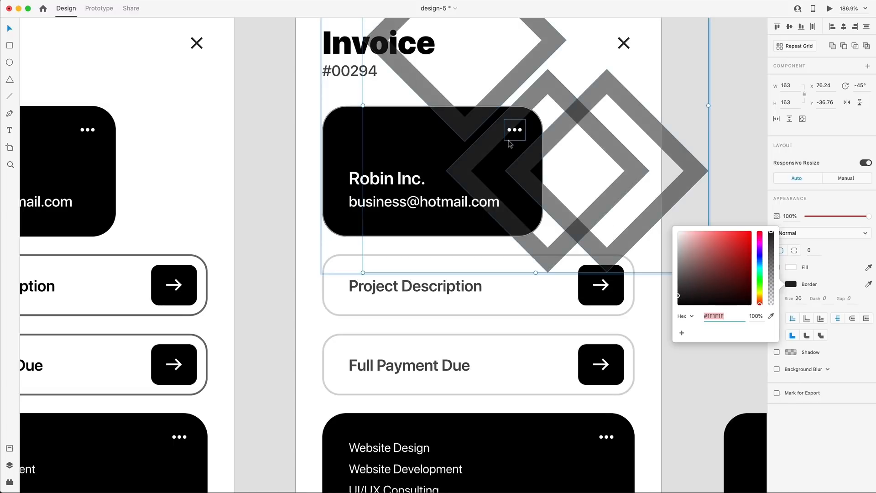
Reposition the diamond outlines inside the mask so they sit over the Robin Inc. card's right side.
{"action": "left_click_drag", "start_coordinate": [493, 139], "coordinate": [482, 139]}
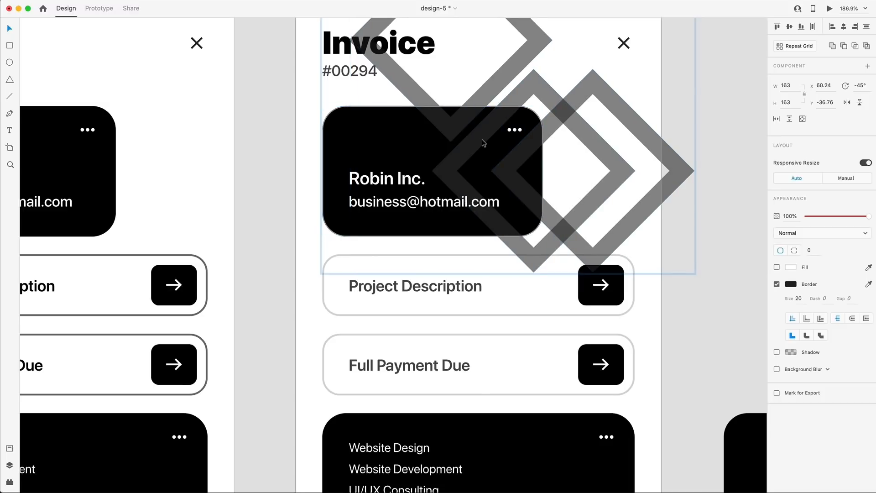
{"action": "left_click", "coordinate": [561, 179]}
{"action": "left_click_drag", "start_coordinate": [529, 194], "coordinate": [537, 214]}
{"action": "scroll", "coordinate": [705, 236], "scroll_direction": "down", "scroll_amount": 2}
{"action": "left_click_drag", "start_coordinate": [559, 193], "coordinate": [567, 193]}
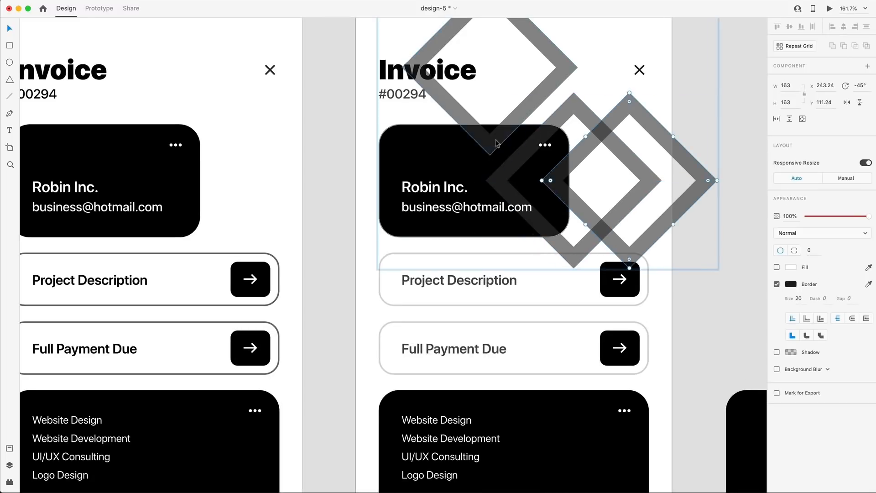
{"action": "left_click_drag", "start_coordinate": [497, 143], "coordinate": [503, 146]}
{"action": "left_click", "coordinate": [525, 151], "text": "shift"}
{"action": "left_click", "coordinate": [565, 187], "text": "shift"}
{"action": "left_click_drag", "start_coordinate": [565, 187], "coordinate": [558, 179]}
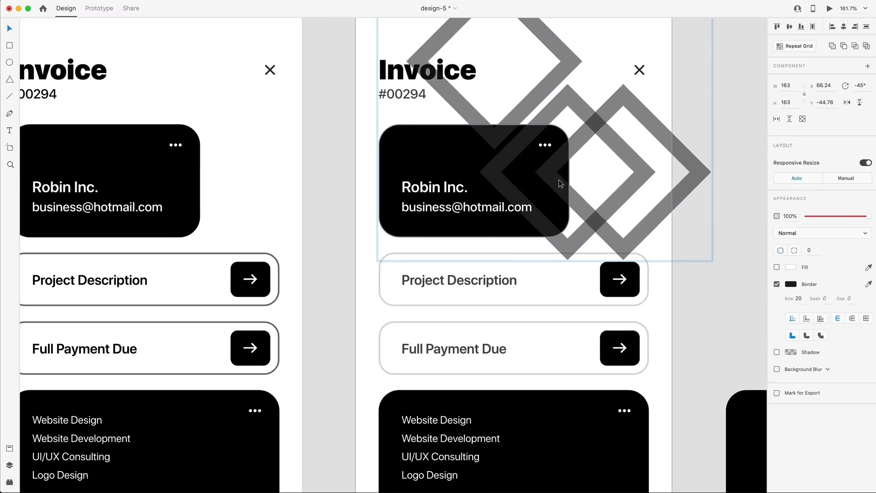
{"action": "scroll", "coordinate": [558, 179], "scroll_direction": "up", "scroll_amount": 3}
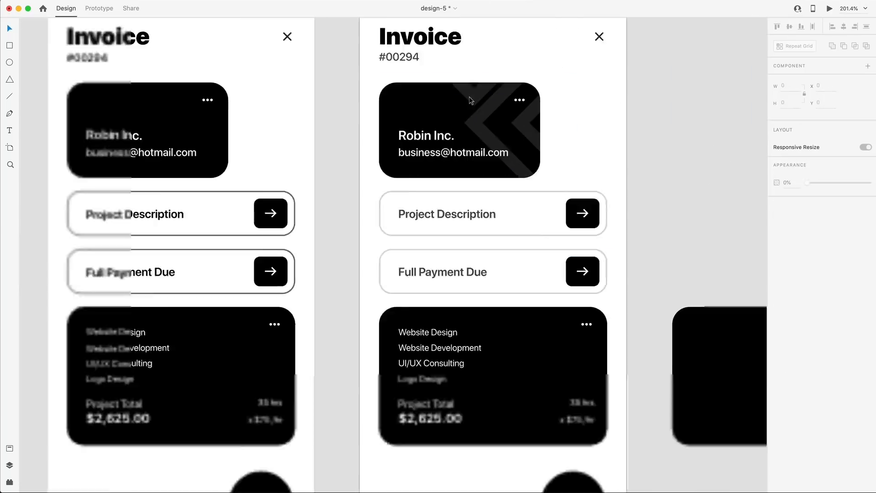
{"action": "scroll", "coordinate": [471, 100], "scroll_direction": "down", "scroll_amount": 5}
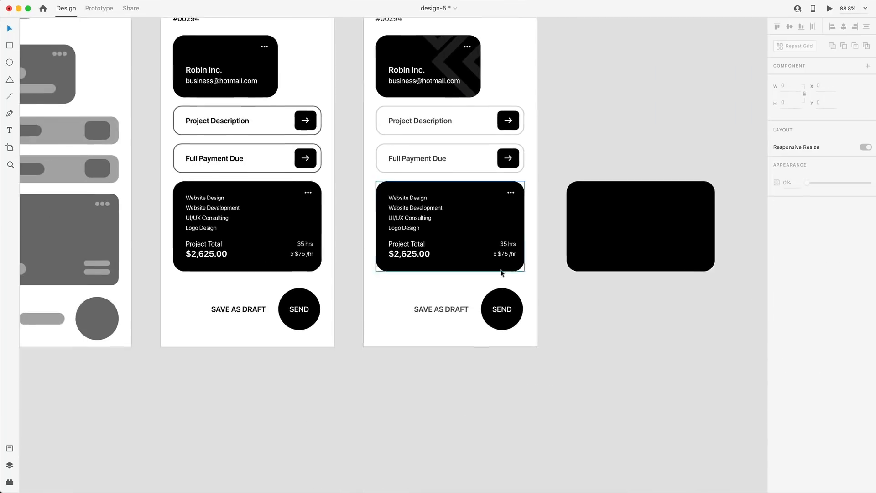
Copy the diamond outlines from the Robin Inc. card mask onto the spare black rounded rectangle.
{"action": "scroll", "coordinate": [531, 224], "scroll_direction": "right", "scroll_amount": 2}
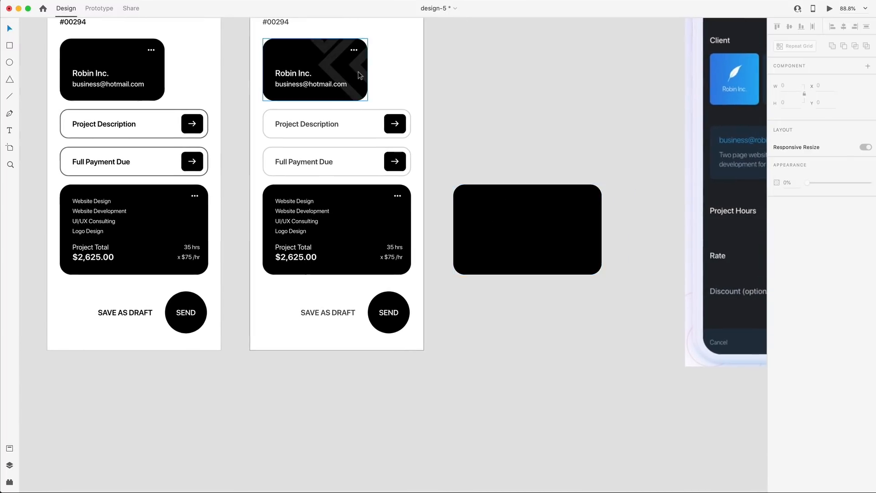
{"action": "double_click", "coordinate": [363, 73]}
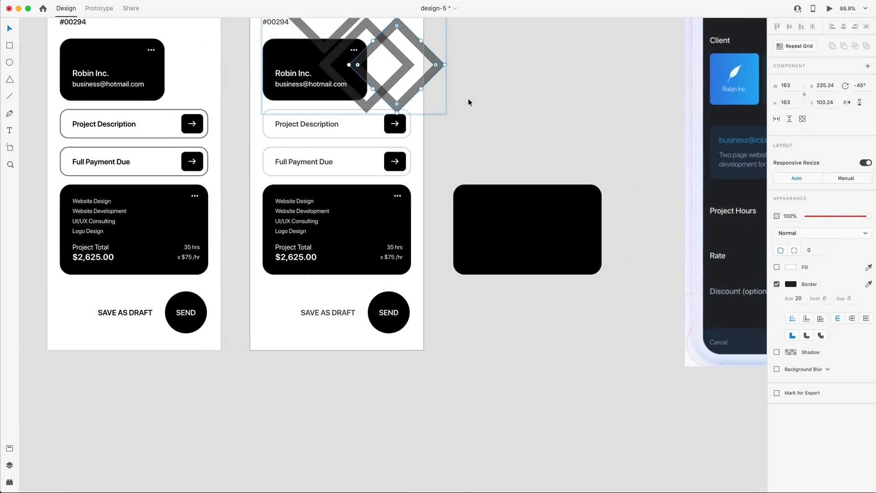
{"action": "left_click", "coordinate": [516, 108]}
{"action": "double_click", "coordinate": [366, 76]}
{"action": "left_click_drag", "start_coordinate": [368, 77], "coordinate": [571, 341]}
{"action": "left_click_drag", "start_coordinate": [532, 289], "coordinate": [518, 294]}
Mask the copied diamonds inside the black rounded rectangle with Cmd+Shift+M.
{"action": "left_click", "coordinate": [551, 226]}
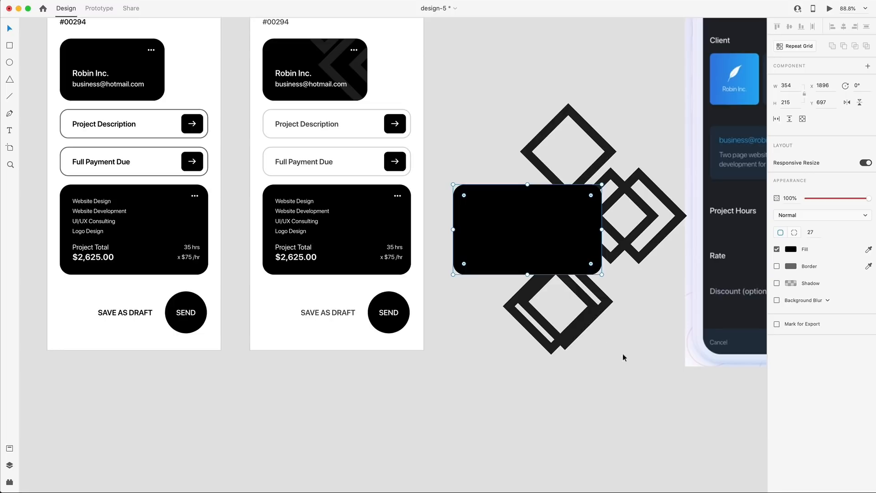
{"action": "left_click_drag", "start_coordinate": [630, 356], "coordinate": [495, 92]}
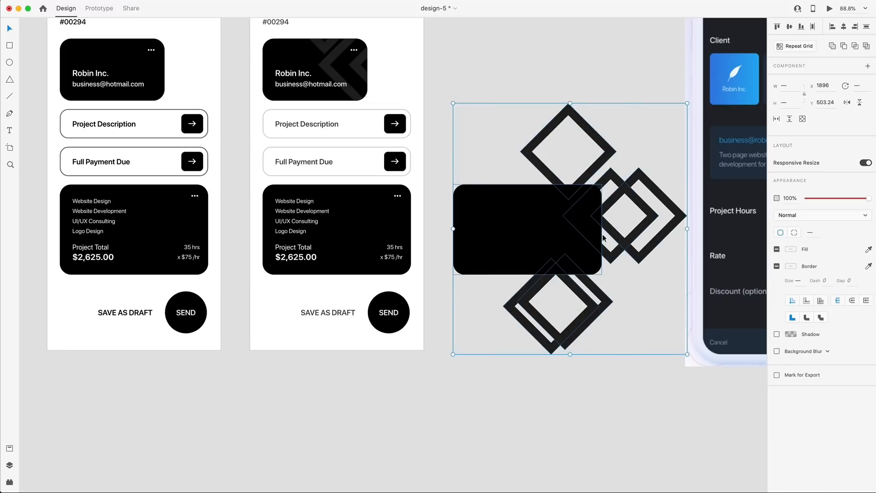
{"action": "key", "text": "super+shift+m"}
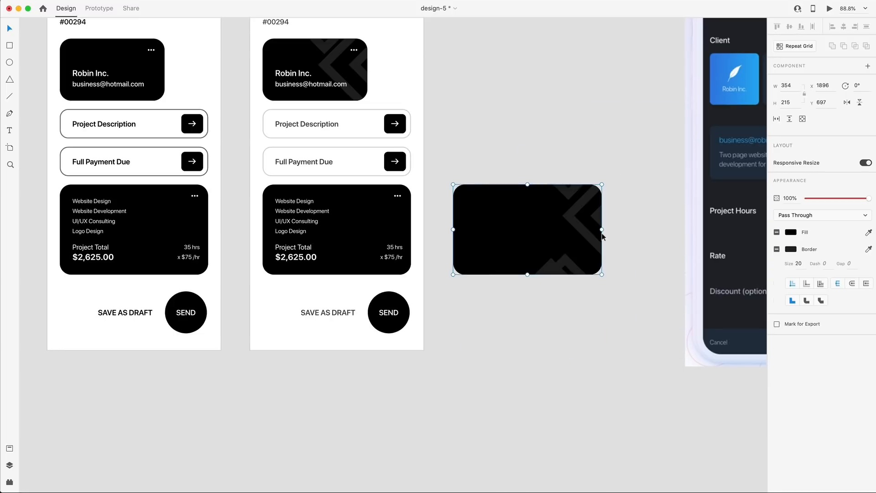
{"action": "left_click", "coordinate": [92, 0]}
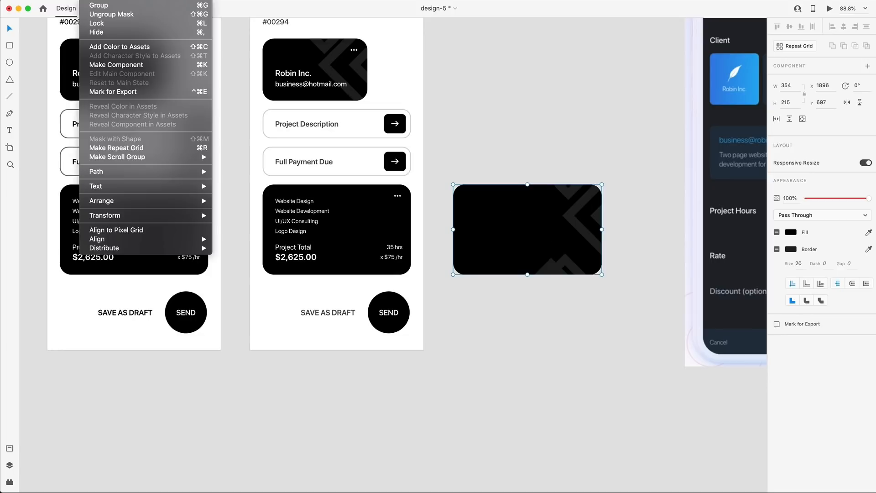
{"action": "left_click", "coordinate": [559, 114]}
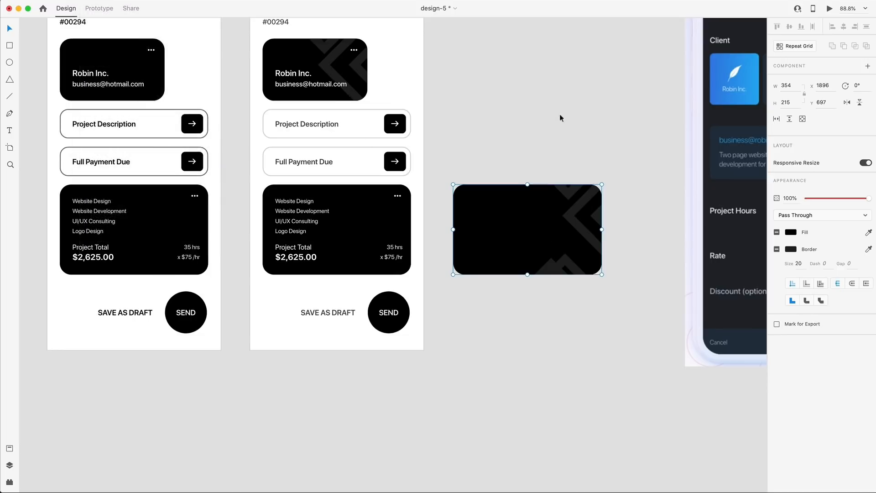
Align the patterned card over the project total card and layer it just behind its text.
{"action": "left_click_drag", "start_coordinate": [528, 243], "coordinate": [335, 249]}
{"action": "scroll", "coordinate": [338, 239], "scroll_direction": "left", "scroll_amount": 2}
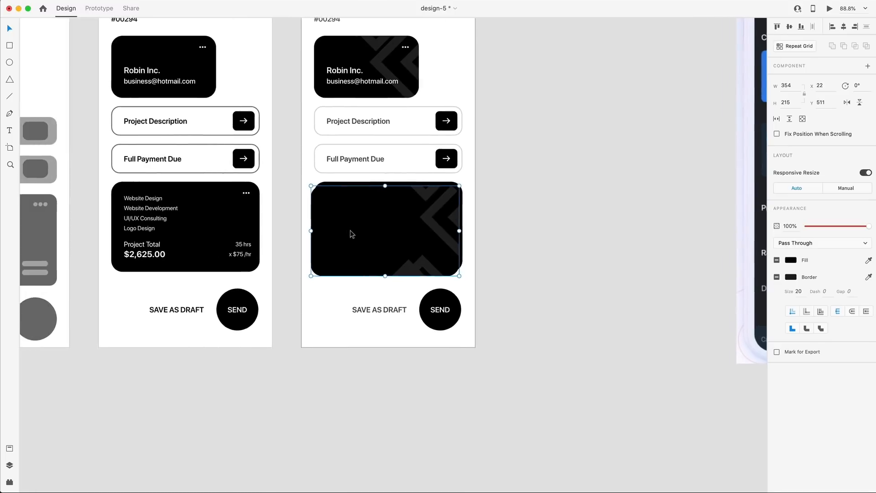
{"action": "scroll", "coordinate": [350, 228], "scroll_direction": "up", "scroll_amount": 5}
{"action": "left_click_drag", "start_coordinate": [359, 221], "coordinate": [363, 216]}
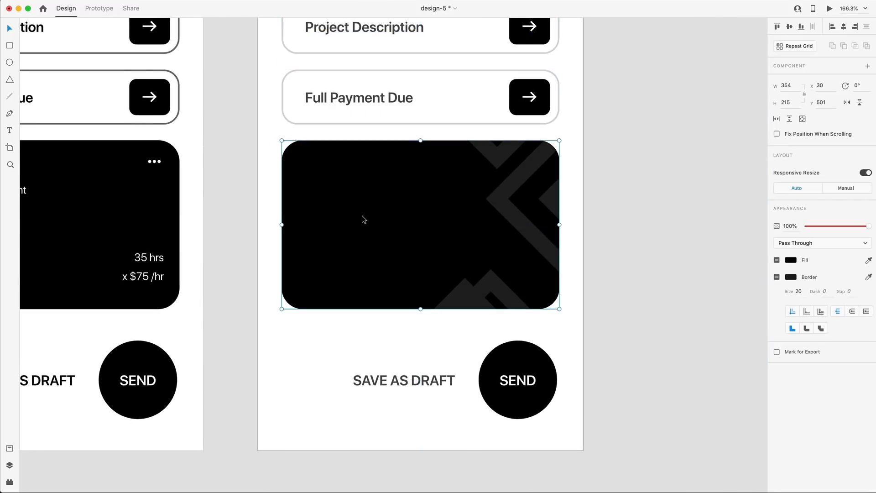
{"action": "key", "text": "shift+super+bracketleft"}
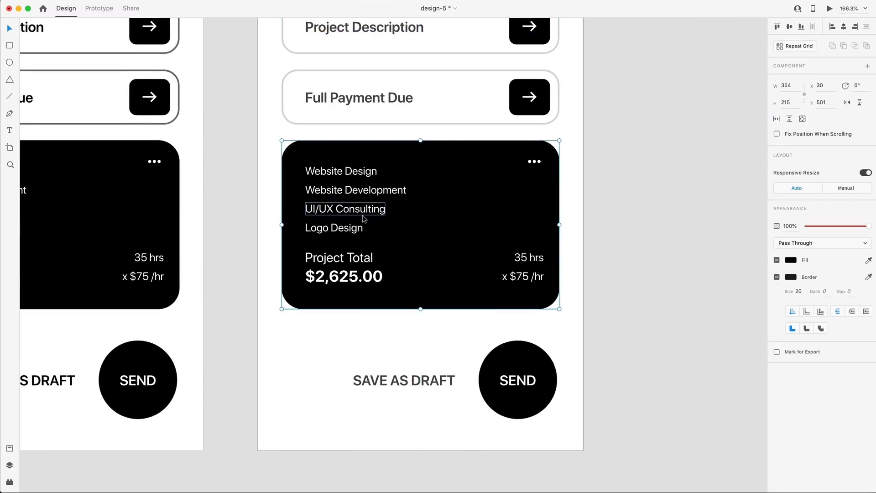
{"action": "key", "text": "super+bracketright"}
{"action": "key", "text": "super+bracketleft"}
{"action": "key", "text": "super+bracketright"}
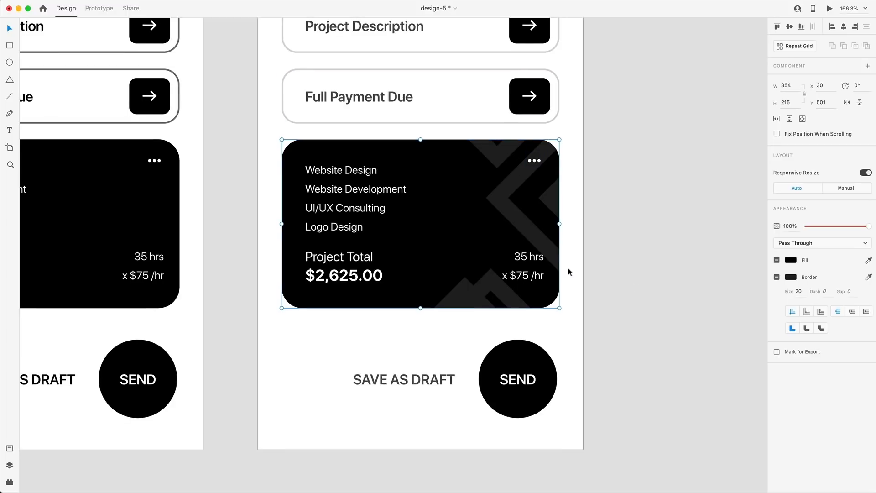
Inside the mask, nudge the upper diamonds up-right and the lower ones slightly left.
{"action": "double_click", "coordinate": [528, 232]}
{"action": "left_click", "coordinate": [535, 236]}
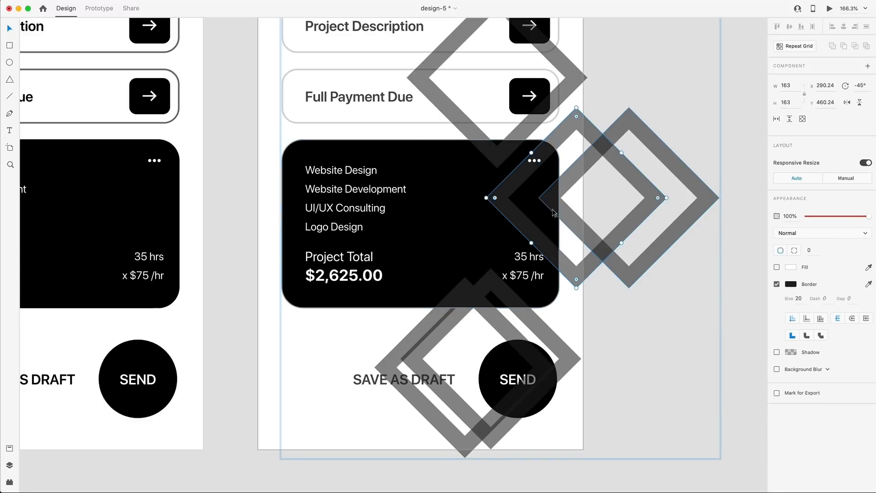
{"action": "left_click", "coordinate": [555, 208], "text": "shift"}
{"action": "left_click_drag", "start_coordinate": [556, 209], "coordinate": [560, 204]}
{"action": "left_click", "coordinate": [471, 304]}
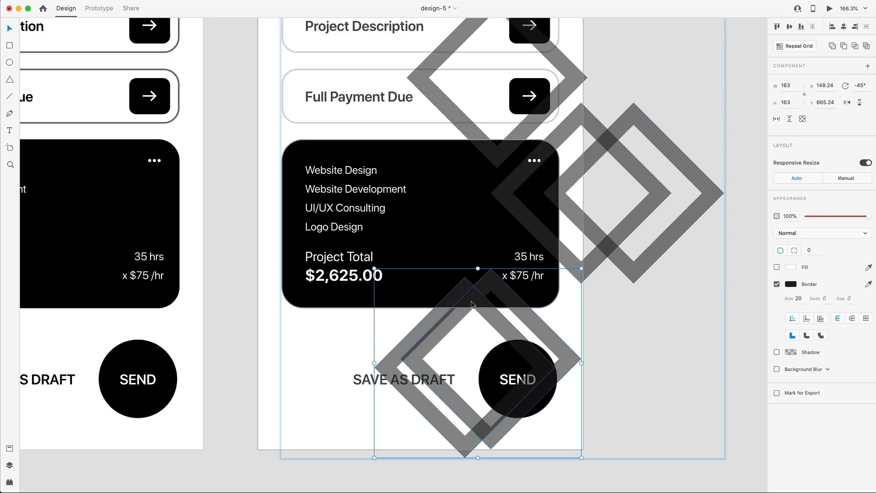
{"action": "left_click_drag", "start_coordinate": [471, 305], "coordinate": [466, 305]}
{"action": "left_click", "coordinate": [650, 345]}
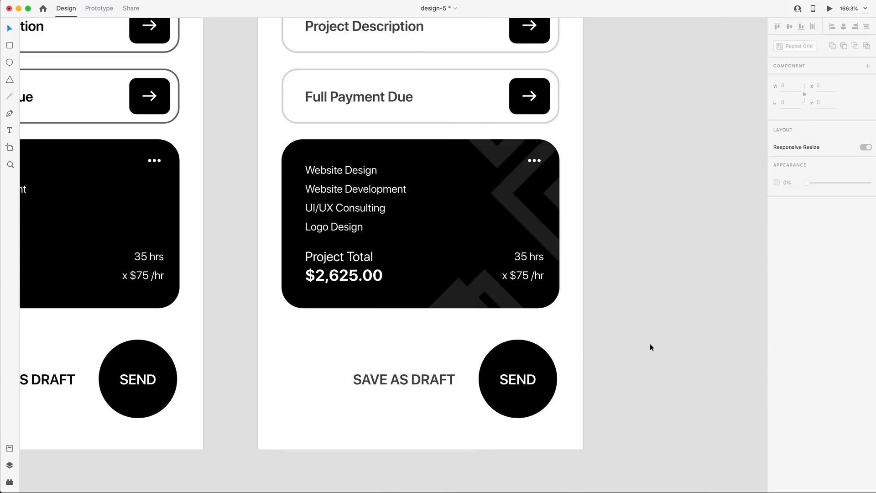
{"action": "scroll", "coordinate": [651, 345], "scroll_direction": "down", "scroll_amount": 5}
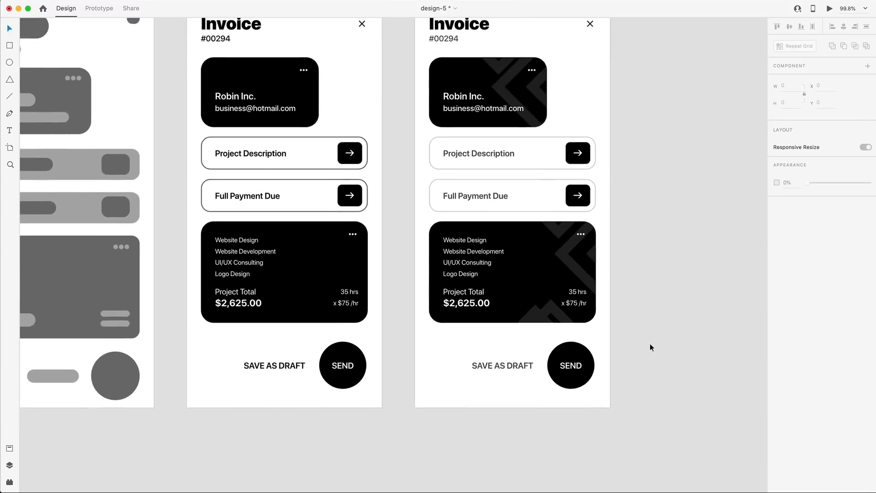
{"action": "scroll", "coordinate": [650, 347], "scroll_direction": "up", "scroll_amount": 2}
{"action": "scroll", "coordinate": [650, 343], "scroll_direction": "down", "scroll_amount": 1}
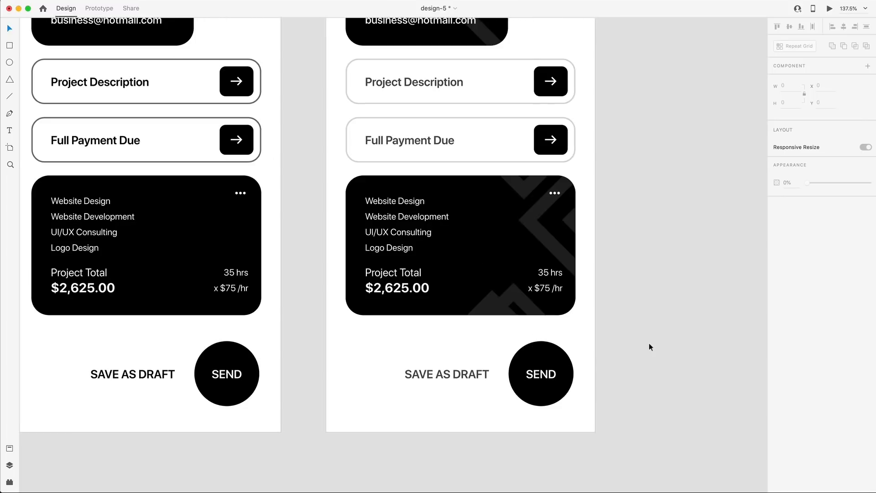
{"action": "scroll", "coordinate": [649, 343], "scroll_direction": "down", "scroll_amount": 1}
{"action": "scroll", "coordinate": [649, 343], "scroll_direction": "up", "scroll_amount": 1}
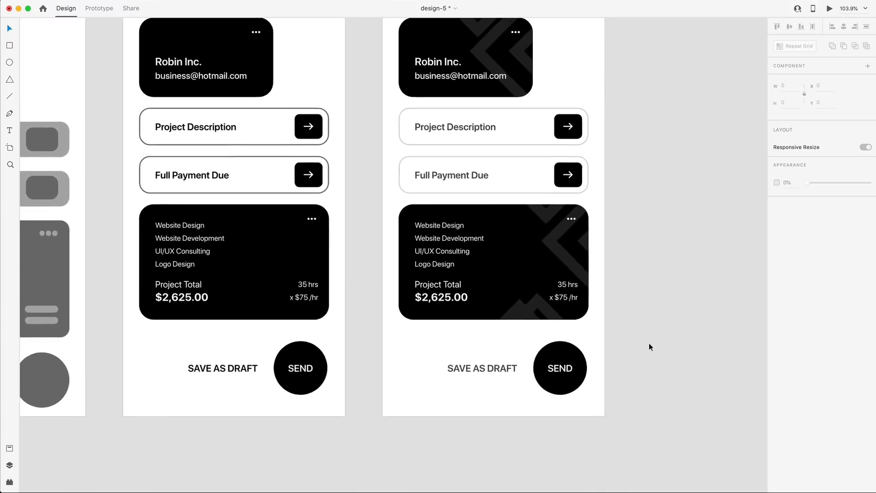
{"action": "scroll", "coordinate": [649, 343], "scroll_direction": "right", "scroll_amount": 1}
{"action": "scroll", "coordinate": [649, 343], "scroll_direction": "up", "scroll_amount": 1}
{"action": "double_click", "coordinate": [397, 252]}
{"action": "left_click", "coordinate": [402, 265], "text": "shift"}
{"action": "left_click", "coordinate": [399, 276], "text": "shift"}
{"action": "left_click", "coordinate": [394, 290], "text": "shift"}
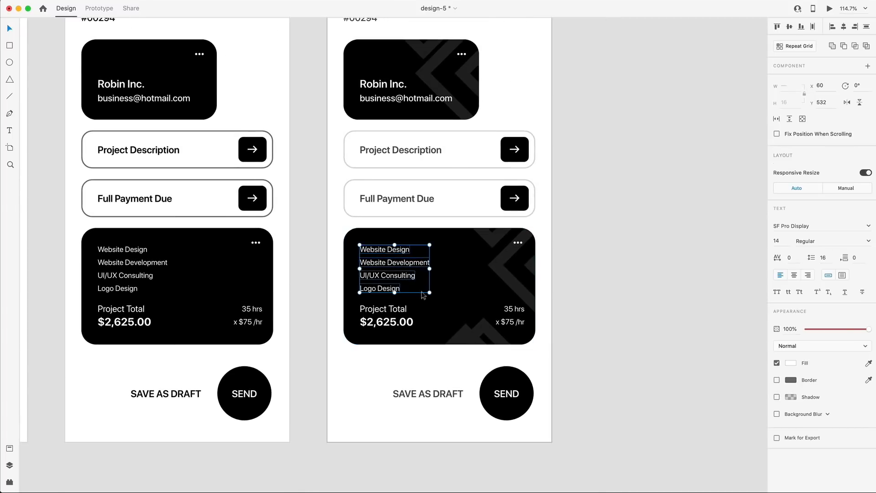
{"action": "mouse_move", "coordinate": [866, 330]}
{"action": "left_mouse_down"}
{"action": "mouse_move", "coordinate": [842, 329]}
{"action": "mouse_move", "coordinate": [866, 329]}
{"action": "left_mouse_up"}
{"action": "left_click", "coordinate": [651, 307]}
{"action": "scroll", "coordinate": [653, 310], "scroll_direction": "down", "scroll_amount": 1}
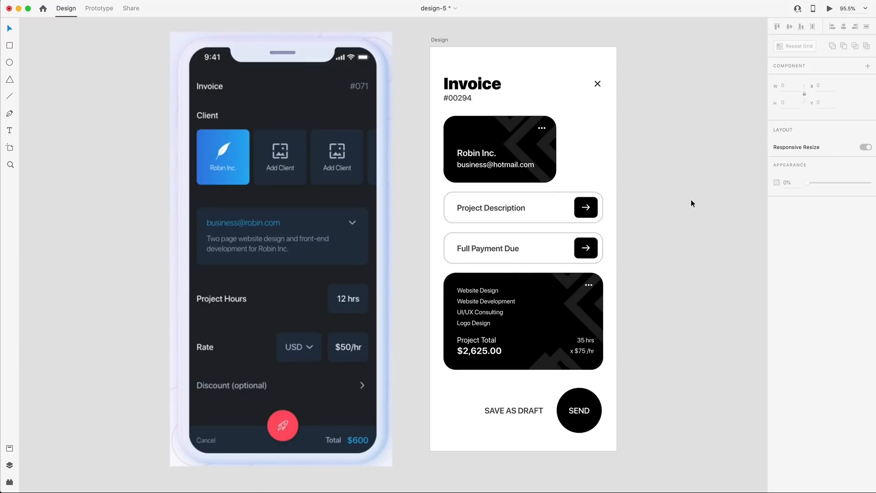
{"action": "scroll", "coordinate": [691, 201], "scroll_direction": "left", "scroll_amount": 1}
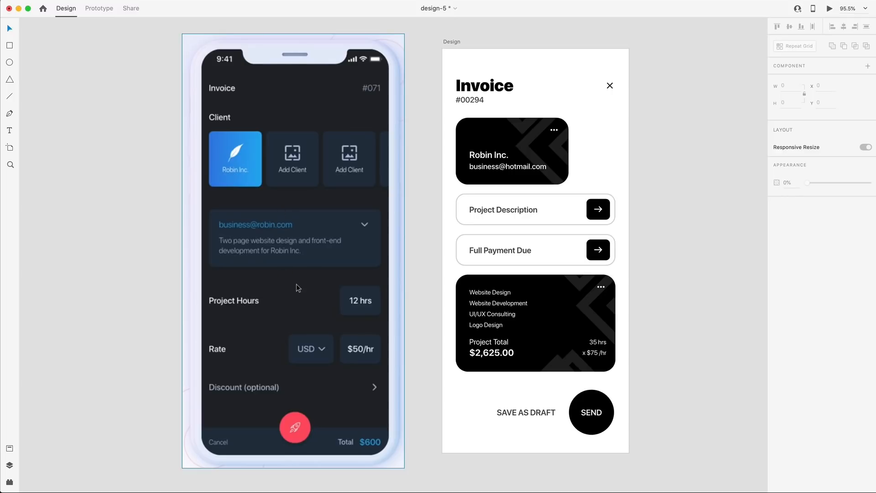
{"action": "left_click", "coordinate": [707, 143]}
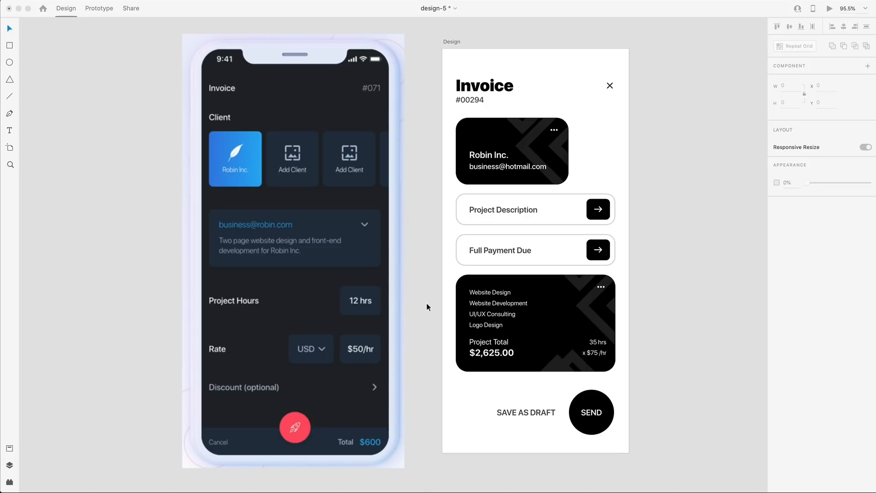
Open Desktop Preview of the finished Invoice screen with Cmd+Return.
{"action": "key", "text": "super+Return"}
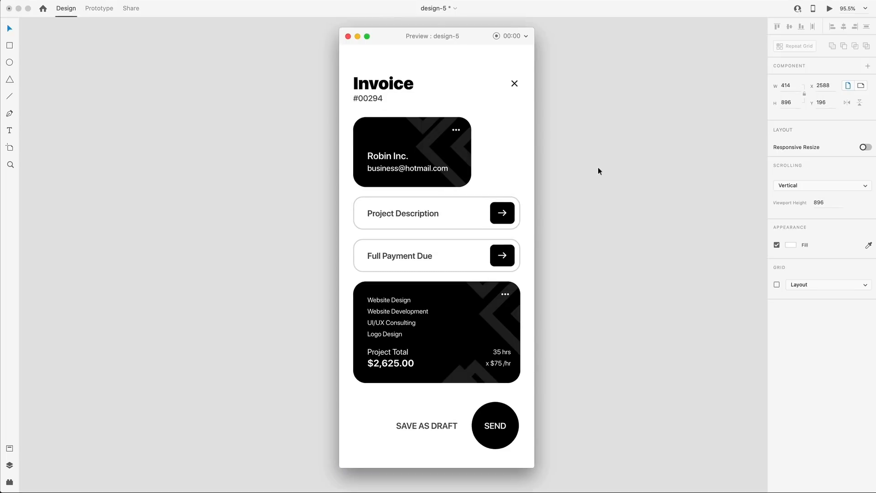